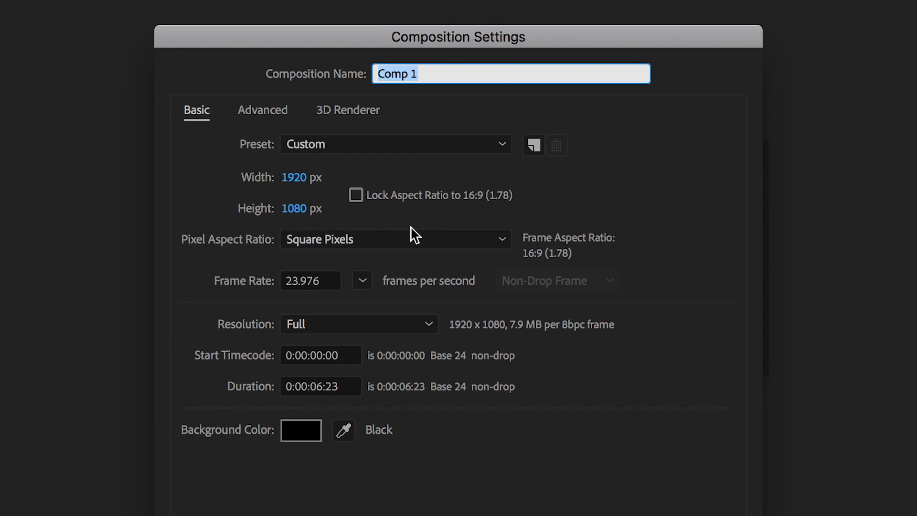
# Step: Create the composition named LowerThirds and enlarge the Composition viewer area
pyautogui.write('LowerThirds')
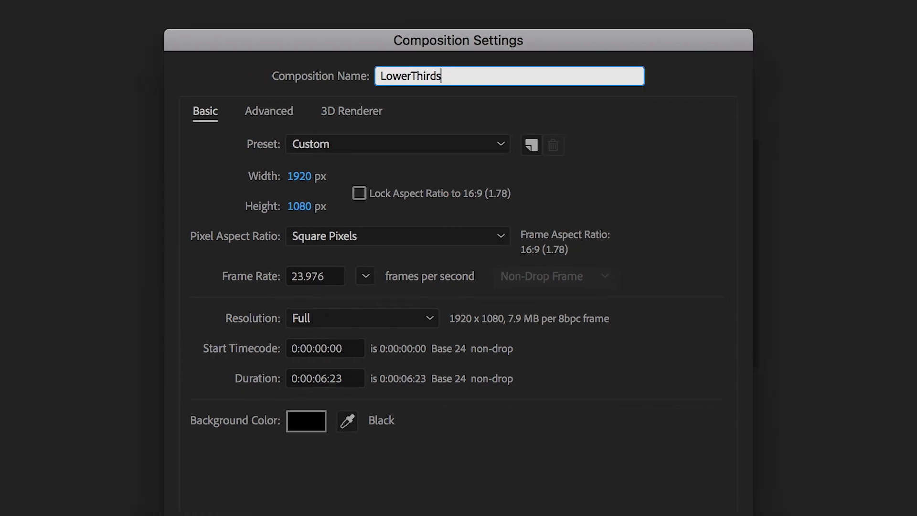
pyautogui.click(655, 457)
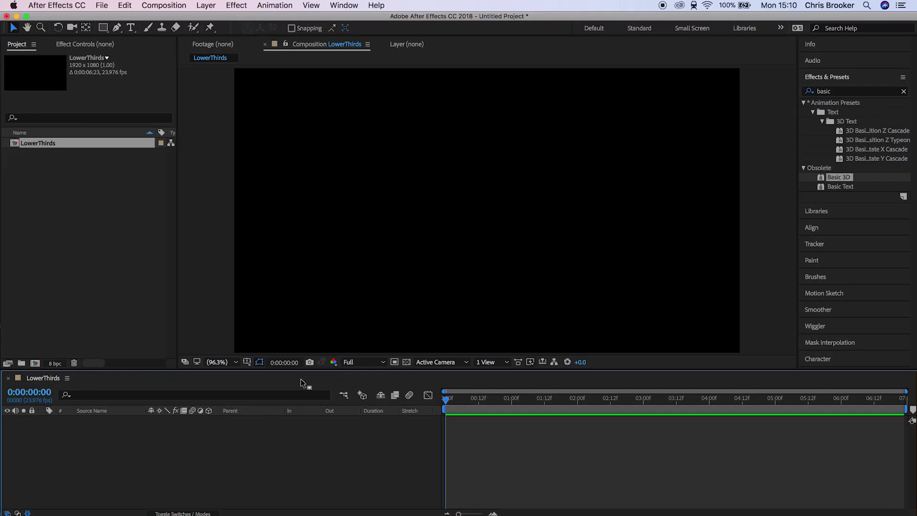
pyautogui.moveTo(281, 373); pyautogui.dragTo(292, 405)
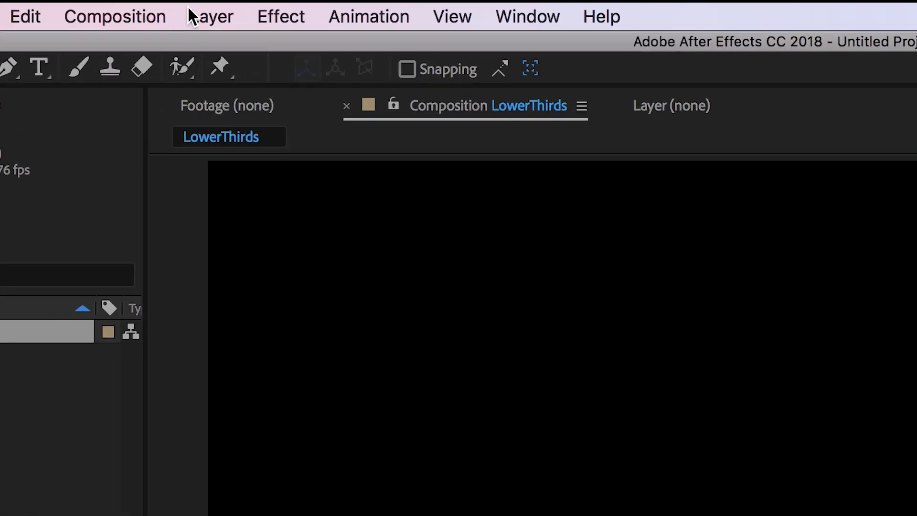
# Step: Add a new white solid layer to the LowerThirds composition
pyautogui.click(205, 5)
pyautogui.moveTo(212, 20)
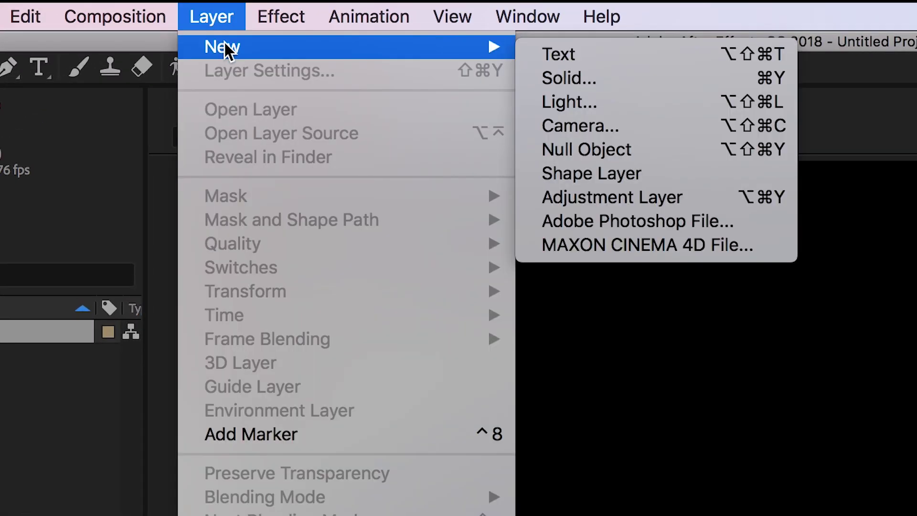
pyautogui.click(660, 78)
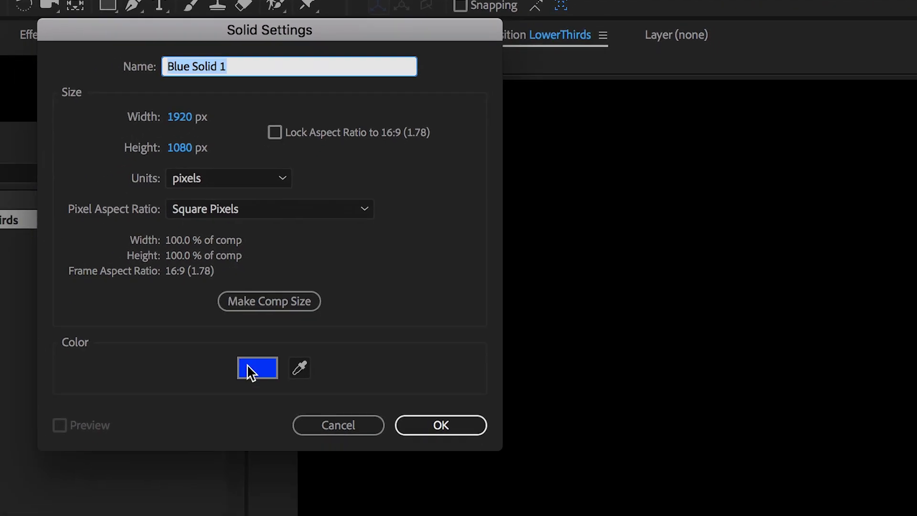
pyautogui.click(253, 376)
pyautogui.click(364, 424)
pyautogui.click(295, 359)
pyautogui.click(746, 358)
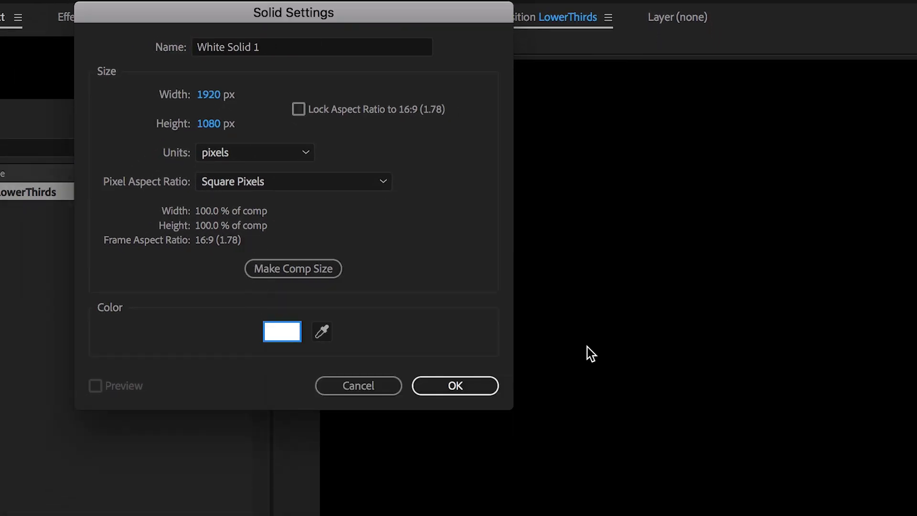
pyautogui.click(449, 386)
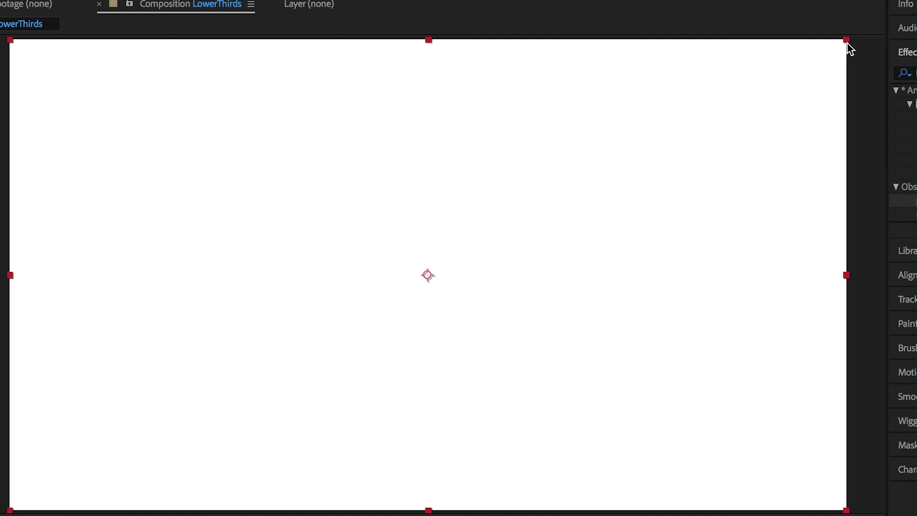
# Step: Scale the white solid into a wide bar and move it toward the lower left
pyautogui.moveTo(847, 44); pyautogui.dragTo(627, 225)
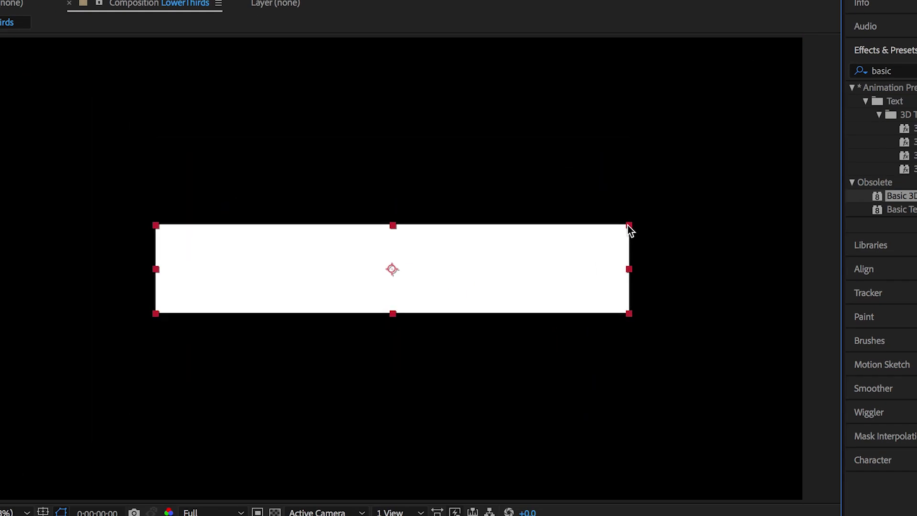
pyautogui.moveTo(541, 257); pyautogui.dragTo(365, 418)
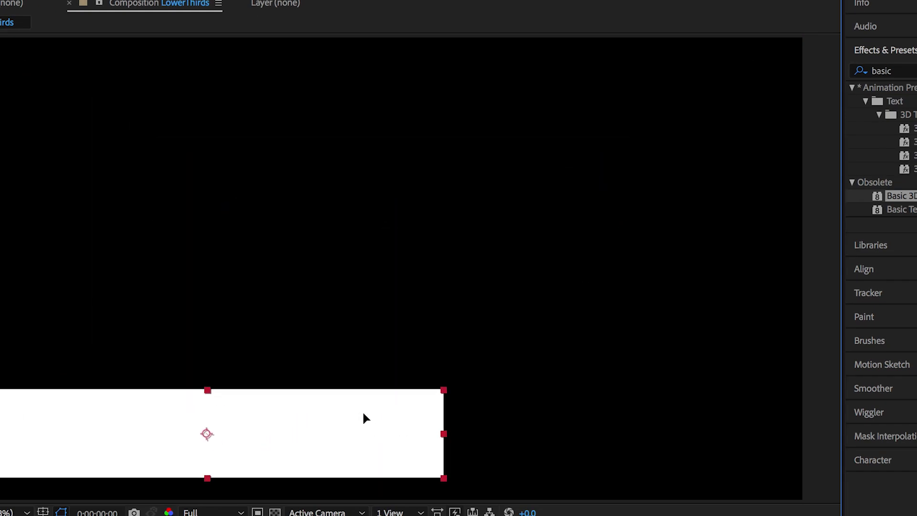
pyautogui.moveTo(363, 407); pyautogui.dragTo(363, 403)
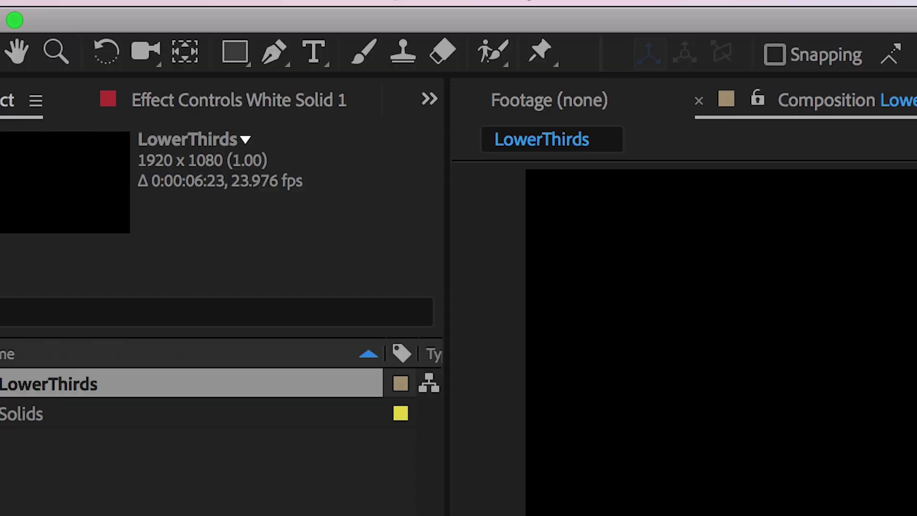
pyautogui.click(311, 54)
pyautogui.click(276, 327)
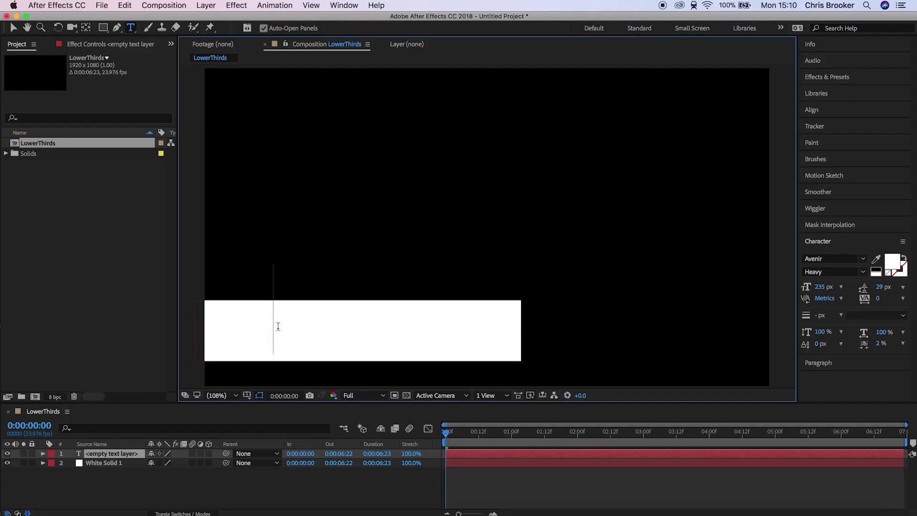
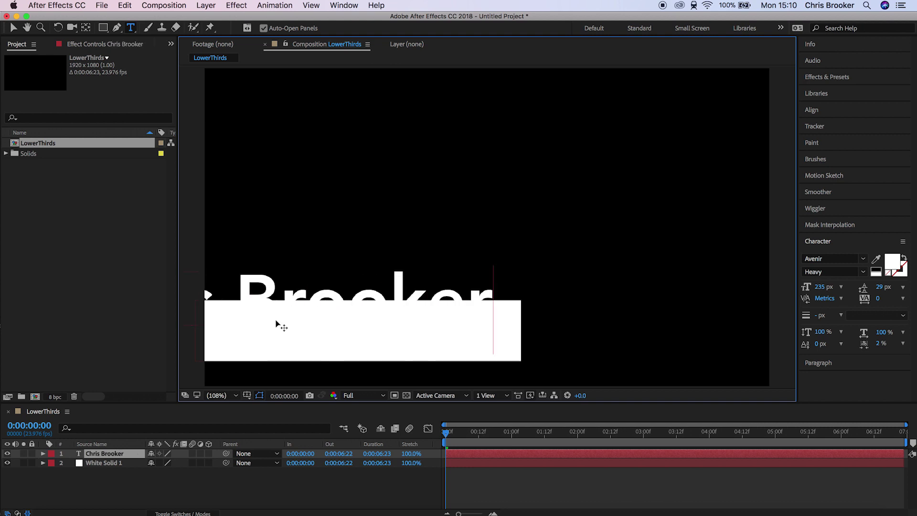
# Step: Make the name text black and reduce its font size to 71 px
pyautogui.press('super+a')
pyautogui.click(894, 264)
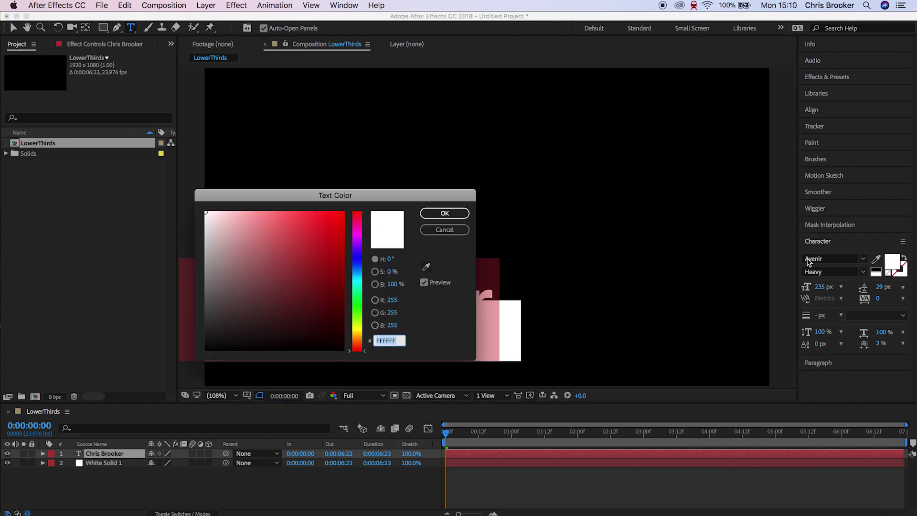
pyautogui.moveTo(281, 298); pyautogui.dragTo(362, 361)
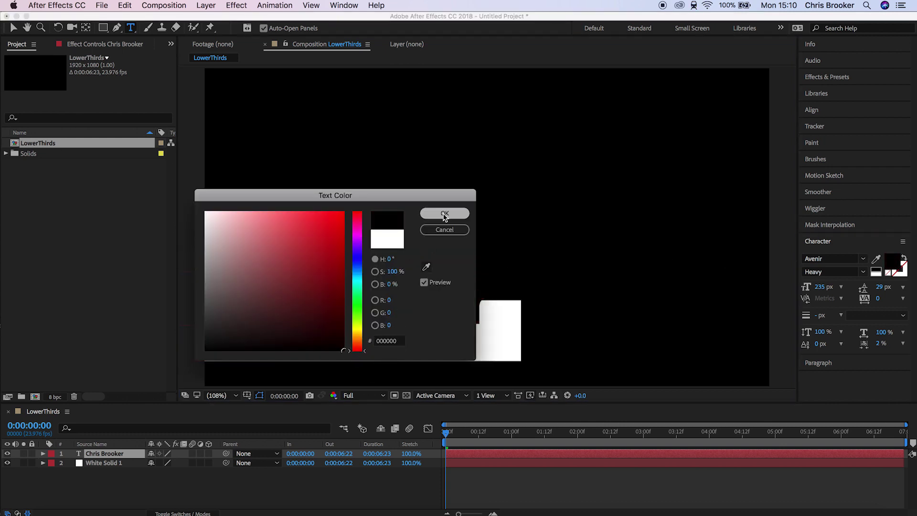
pyautogui.click(444, 212)
pyautogui.moveTo(819, 286); pyautogui.dragTo(786, 292)
pyautogui.moveTo(582, 301); pyautogui.dragTo(456, 301)
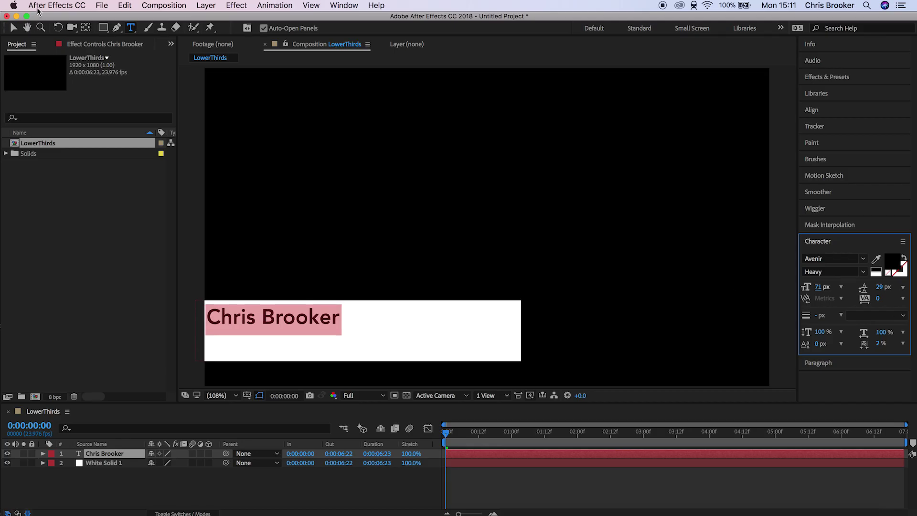
# Step: Move the name text to the right part of the white bar
pyautogui.press('Escape')
pyautogui.press('v')
pyautogui.moveTo(314, 322); pyautogui.dragTo(476, 323)
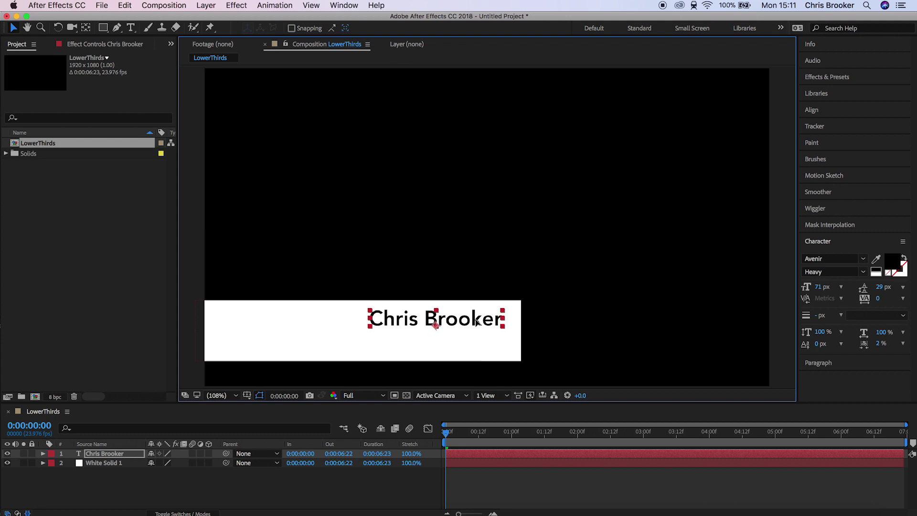
pyautogui.doubleClick(476, 320)
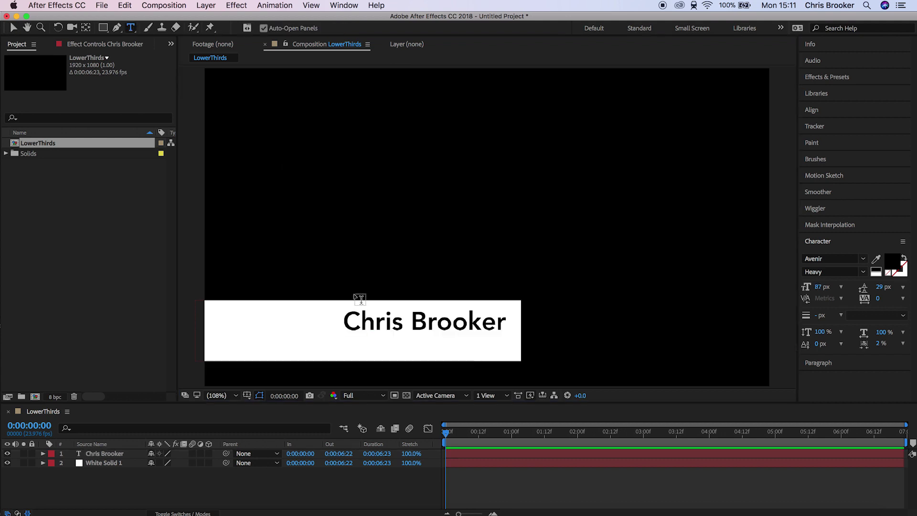
# Step: Add 'Videographer' text at 49 px and place it under the name
pyautogui.click(312, 342)
pyautogui.write('Video')
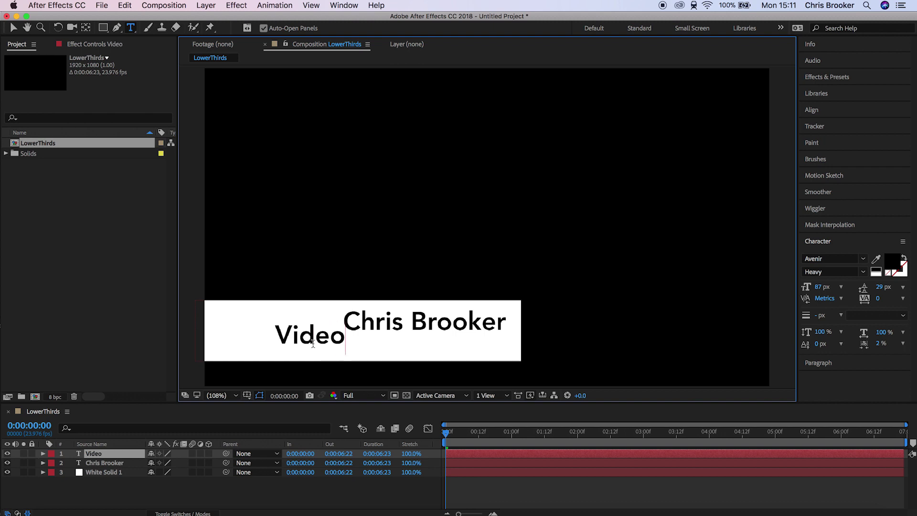
pyautogui.write('grapher')
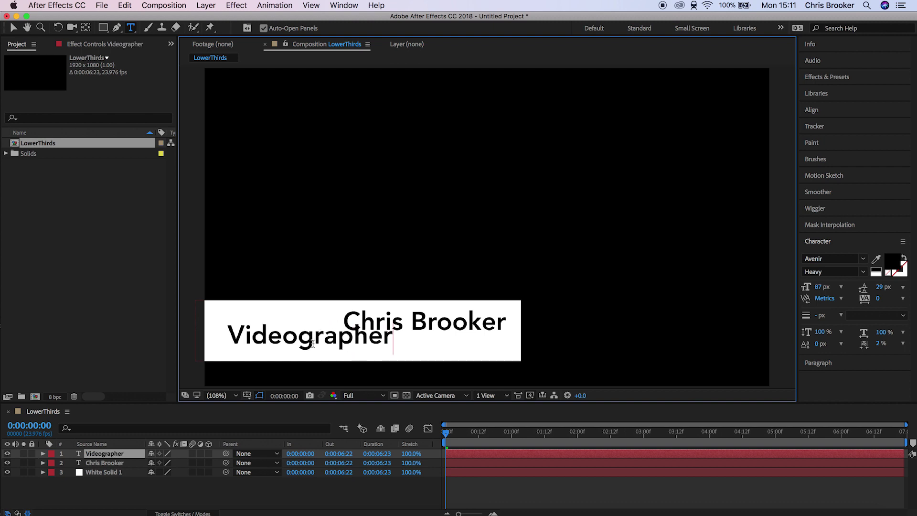
pyautogui.doubleClick(311, 341)
pyautogui.moveTo(819, 287); pyautogui.dragTo(802, 287)
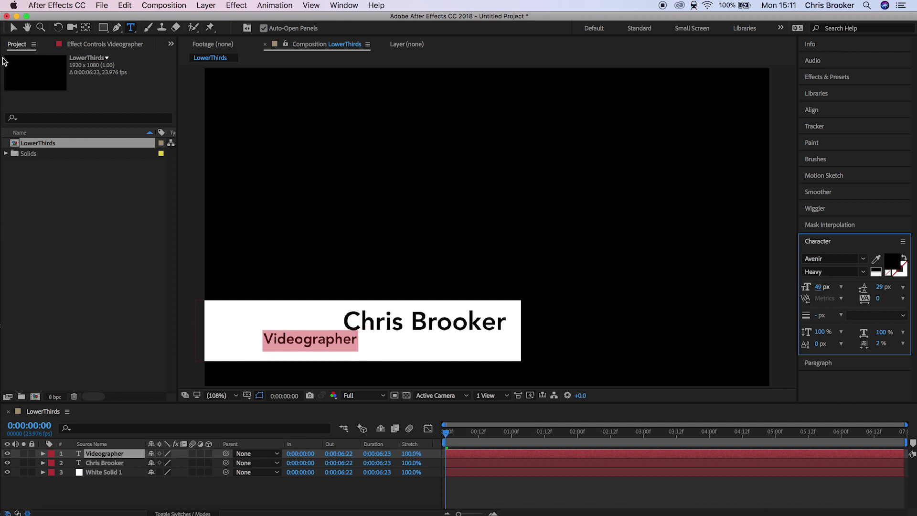
pyautogui.click(12, 29)
pyautogui.moveTo(350, 340); pyautogui.dragTo(492, 340)
# Step: Nudge both text layers down slightly, then fit the whole composition in the viewer
pyautogui.click(553, 500)
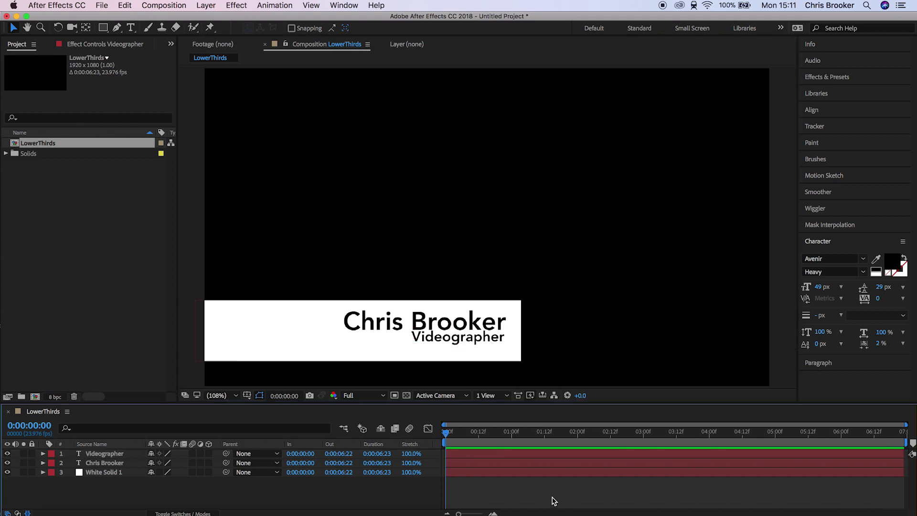
pyautogui.click(98, 463)
pyautogui.keyDown('shift'); pyautogui.click(98, 453); pyautogui.keyUp('shift')
pyautogui.scroll(5, 363, 351)
pyautogui.press('space')
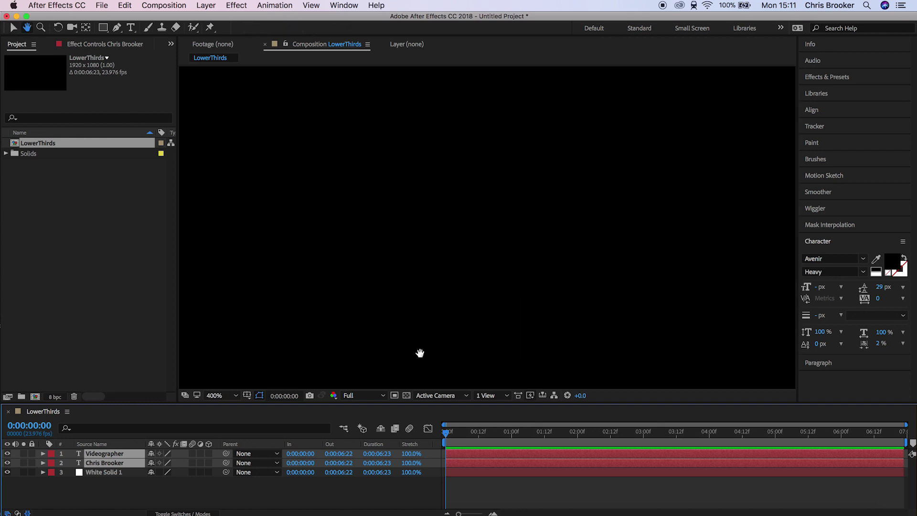
pyautogui.moveTo(419, 353); pyautogui.dragTo(513, 96)
pyautogui.moveTo(557, 292); pyautogui.dragTo(605, 153)
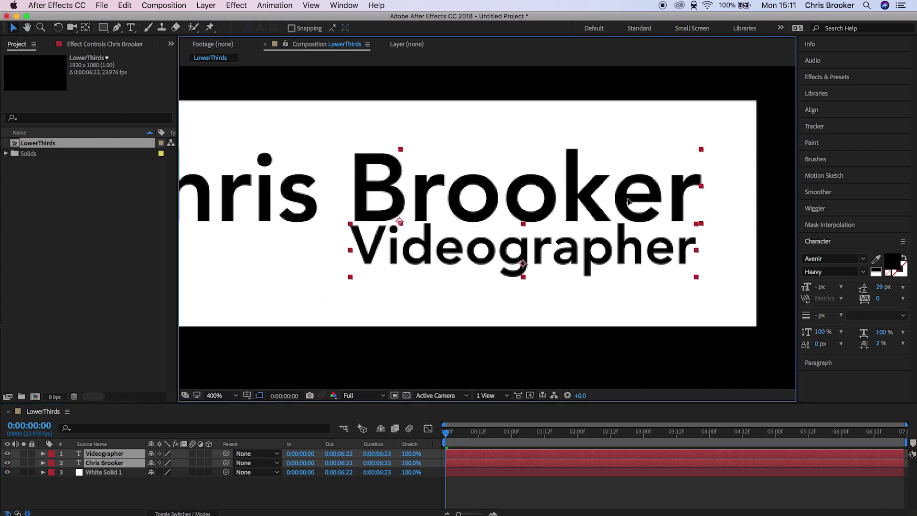
pyautogui.press('Down')
pyautogui.click(235, 395)
pyautogui.click(234, 301)
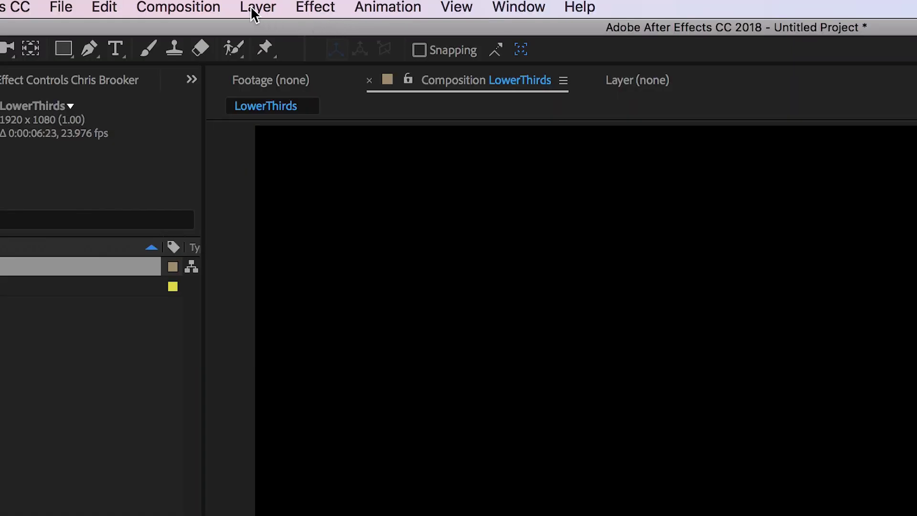
# Step: Create a new medium blue solid layer
pyautogui.click(253, 8)
pyautogui.moveTo(283, 33)
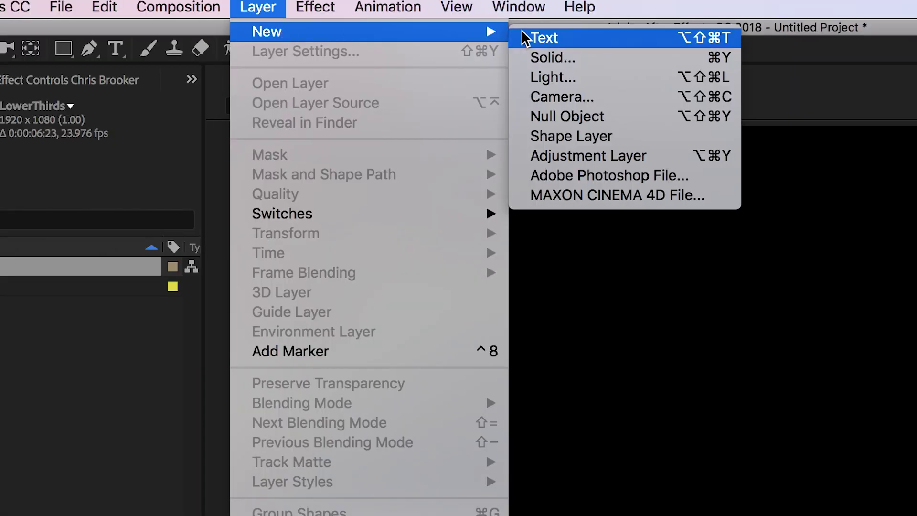
pyautogui.click(567, 56)
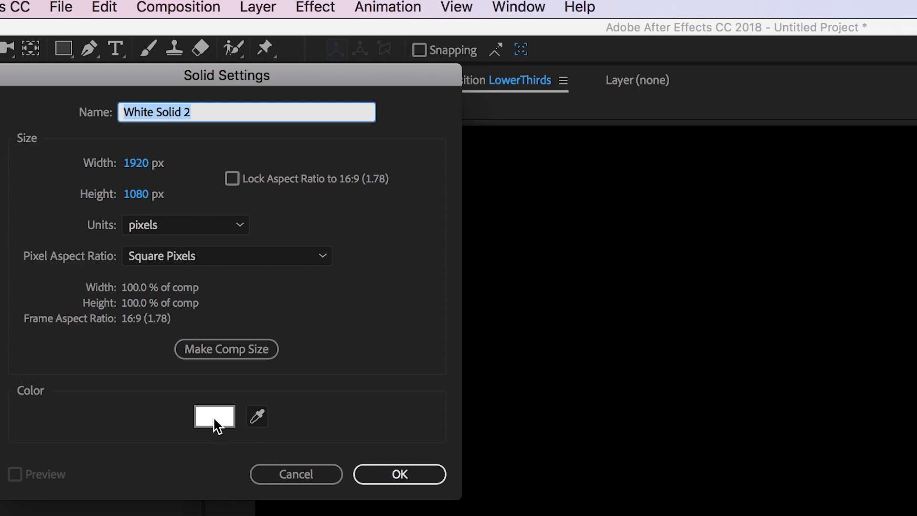
pyautogui.click(214, 417)
pyautogui.click(544, 489)
pyautogui.moveTo(475, 440); pyautogui.dragTo(420, 365)
pyautogui.click(710, 396)
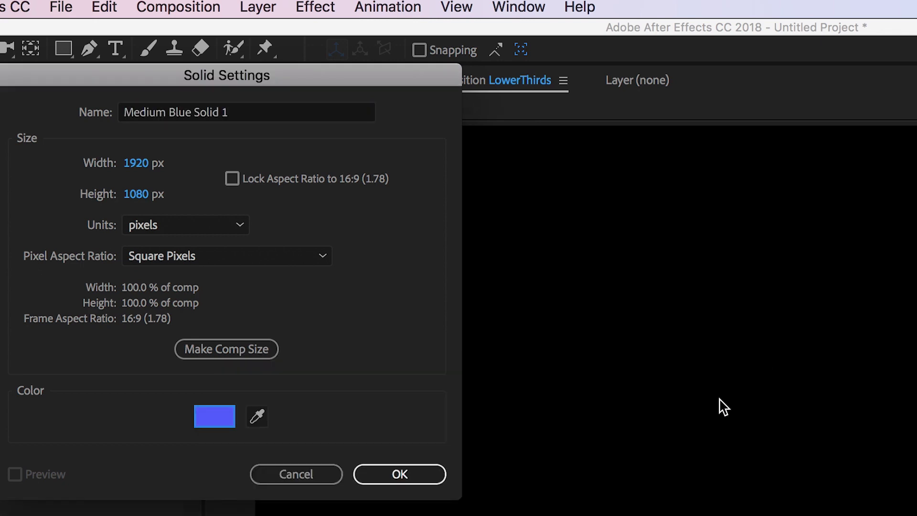
pyautogui.click(414, 474)
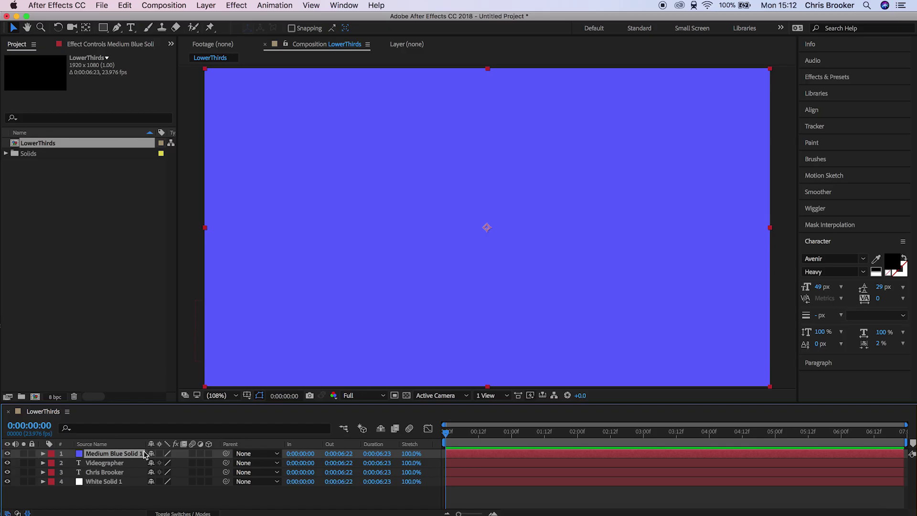
# Step: Mask the blue solid to a thin rectangle along the white bar's bottom edge
pyautogui.click(8, 453)
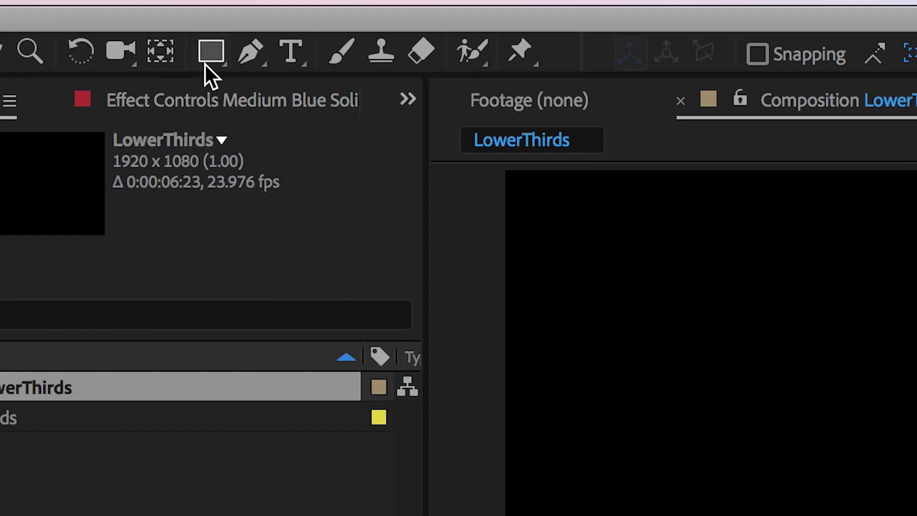
pyautogui.click(211, 51)
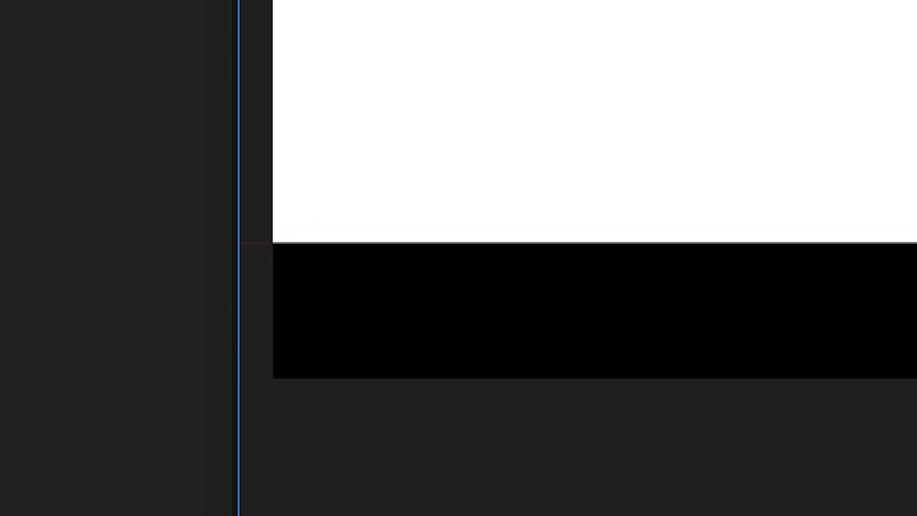
pyautogui.moveTo(264, 248)
pyautogui.mouseDown()
pyautogui.moveTo(500, 252)
pyautogui.moveTo(916, 181)
pyautogui.moveTo(653, 205)
pyautogui.moveTo(660, 204)
pyautogui.mouseUp()
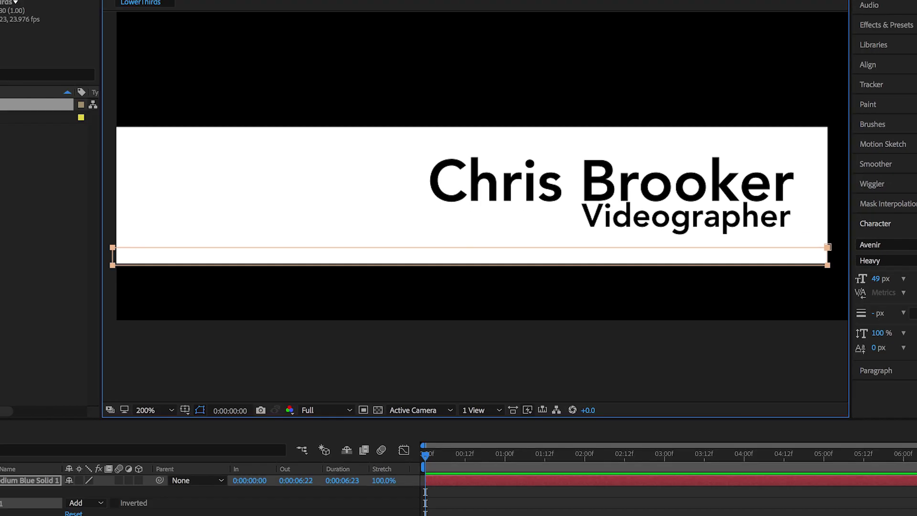
pyautogui.click(1, 480)
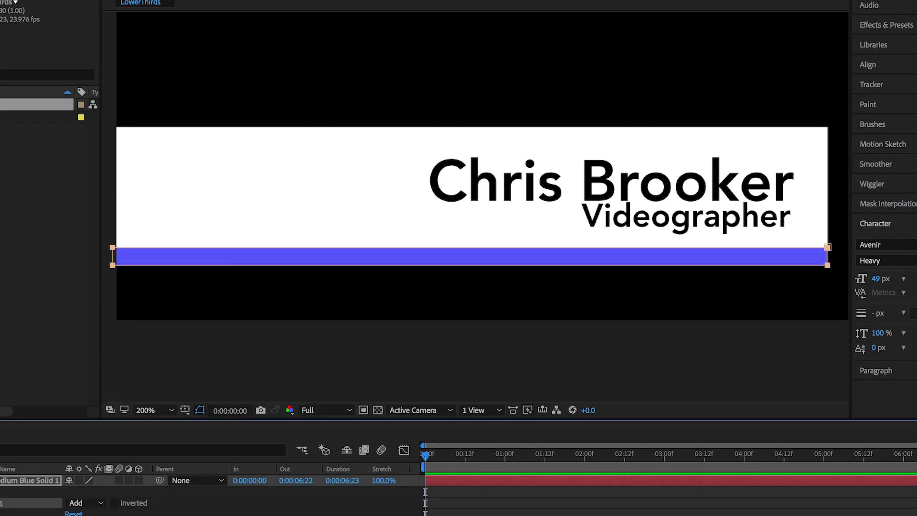
pyautogui.click(157, 406)
pyautogui.click(201, 369)
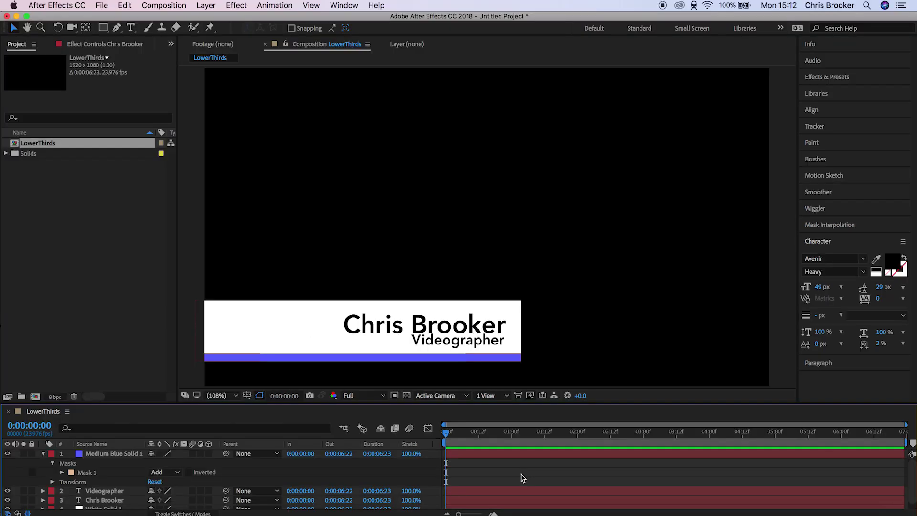
pyautogui.click(43, 453)
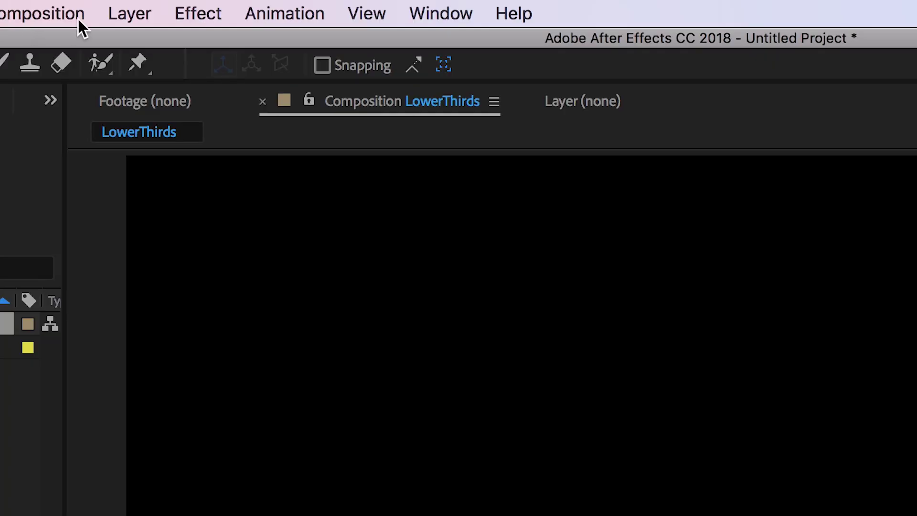
# Step: Add a null object and parent all four lower-third layers to Null 1
pyautogui.click(130, 13)
pyautogui.moveTo(267, 43)
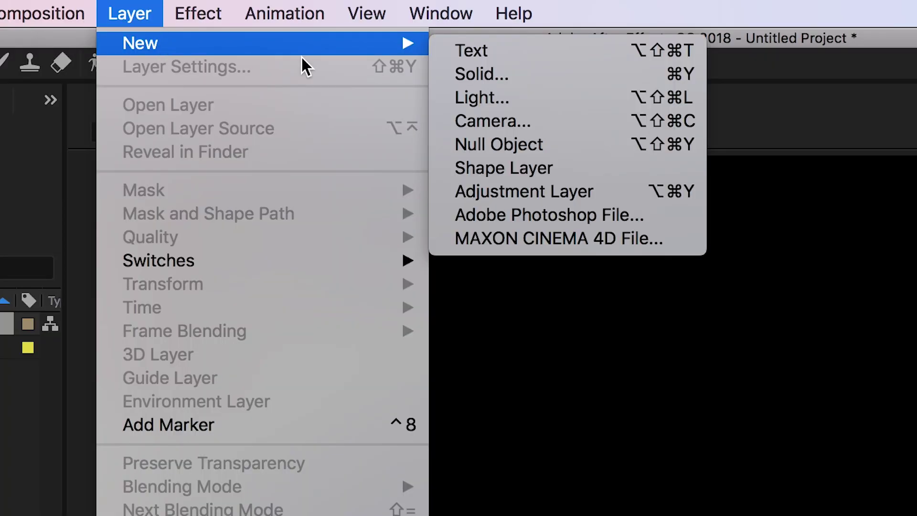
pyautogui.click(549, 150)
pyautogui.moveTo(389, 419); pyautogui.dragTo(328, 303)
pyautogui.moveTo(682, 297); pyautogui.dragTo(319, 271)
# Step: Set a starting Position keyframe on Null 1 at 960.0,540.0
pyautogui.click(124, 267)
pyautogui.click(52, 463)
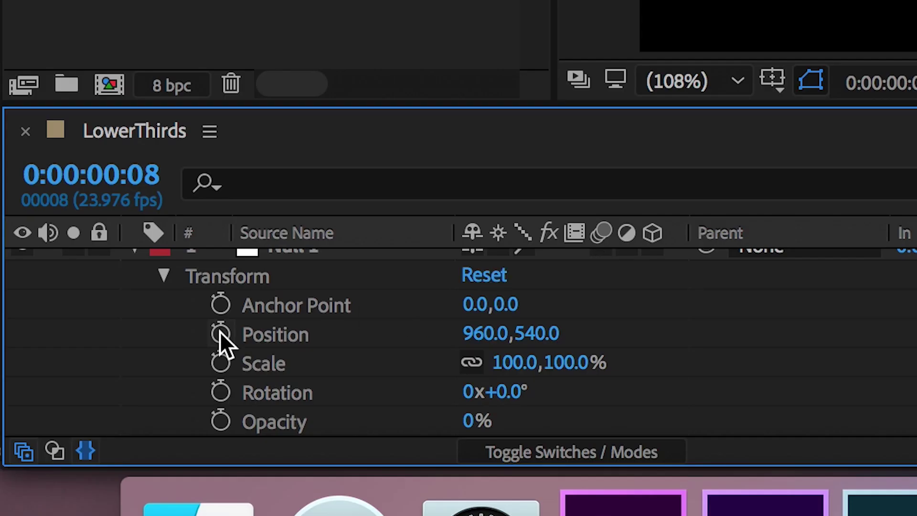
pyautogui.click(70, 476)
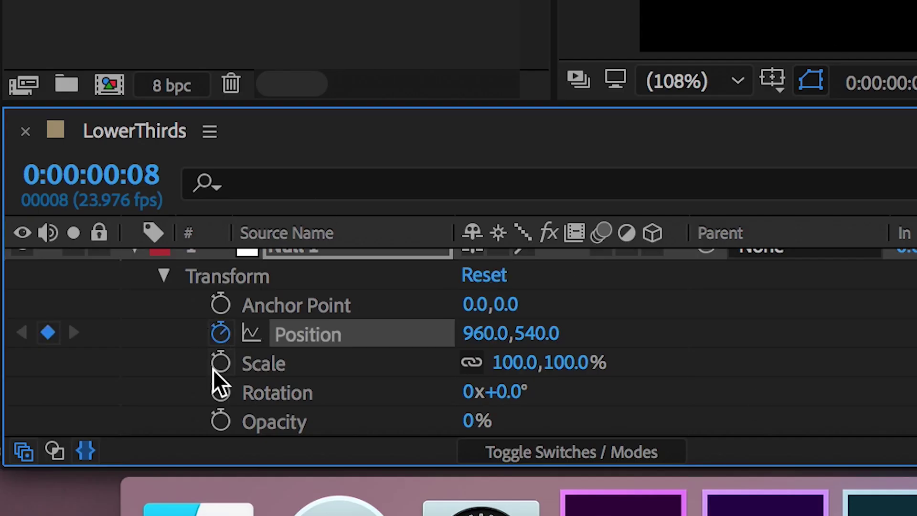
# Step: Reposition Null 1 and scale the lower third down to 82%
pyautogui.moveTo(477, 334); pyautogui.dragTo(48, 334)
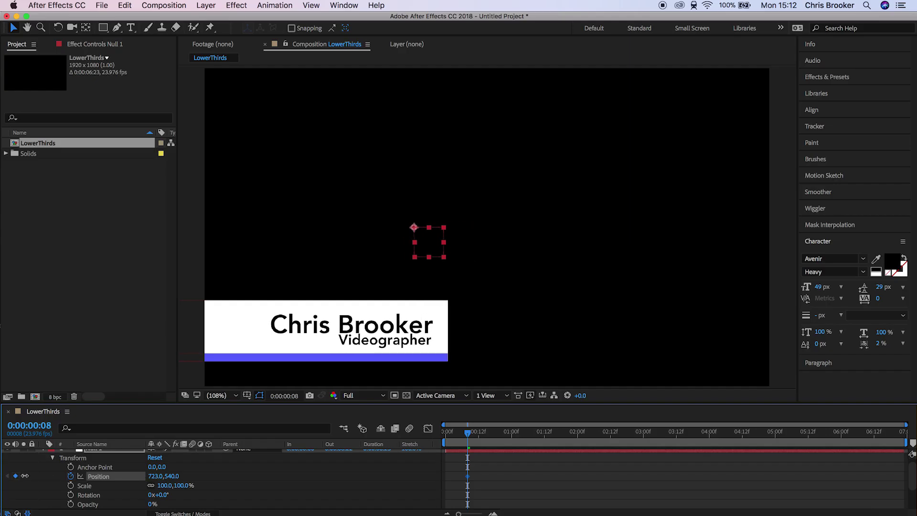
pyautogui.moveTo(25, 476); pyautogui.dragTo(31, 475)
pyautogui.moveTo(155, 485); pyautogui.dragTo(201, 480)
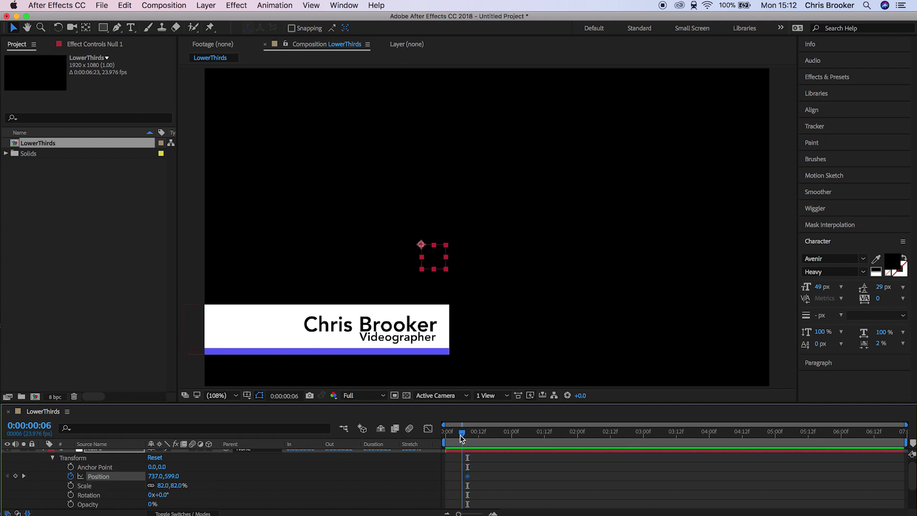
# Step: Key Null 1's Position: 785,599 at frame 4 and -106,599 off-screen at frame 0
pyautogui.moveTo(178, 479)
pyautogui.mouseDown()
pyautogui.moveTo(242, 482)
pyautogui.moveTo(187, 483)
pyautogui.mouseUp()
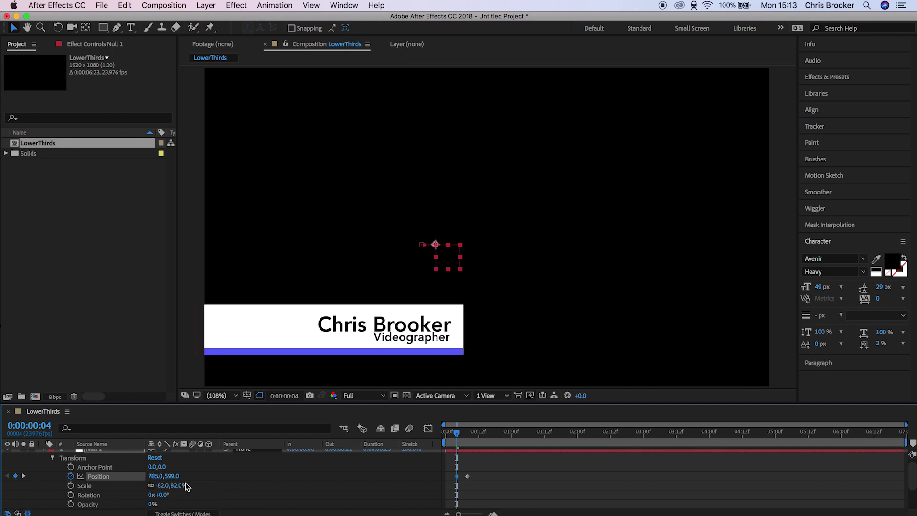
pyautogui.moveTo(457, 438); pyautogui.dragTo(471, 439)
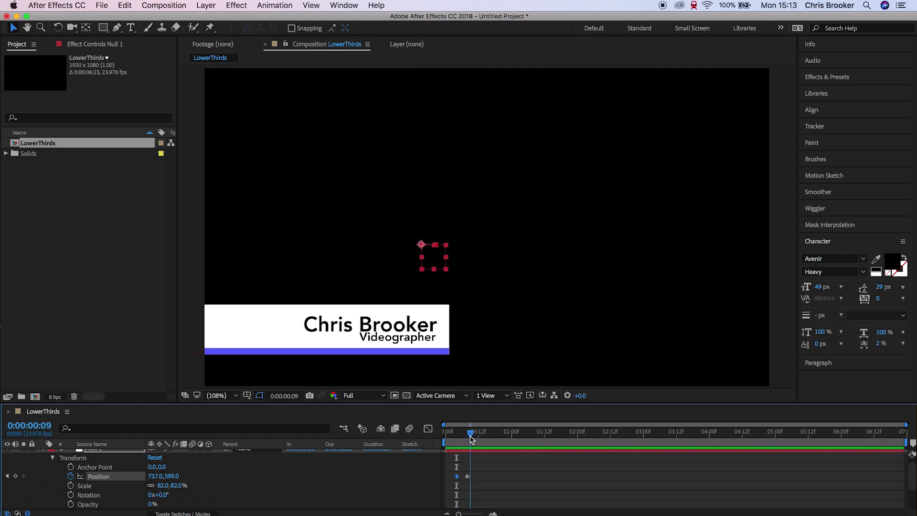
pyautogui.moveTo(154, 476); pyautogui.dragTo(138, 478)
pyautogui.moveTo(466, 435); pyautogui.dragTo(456, 436)
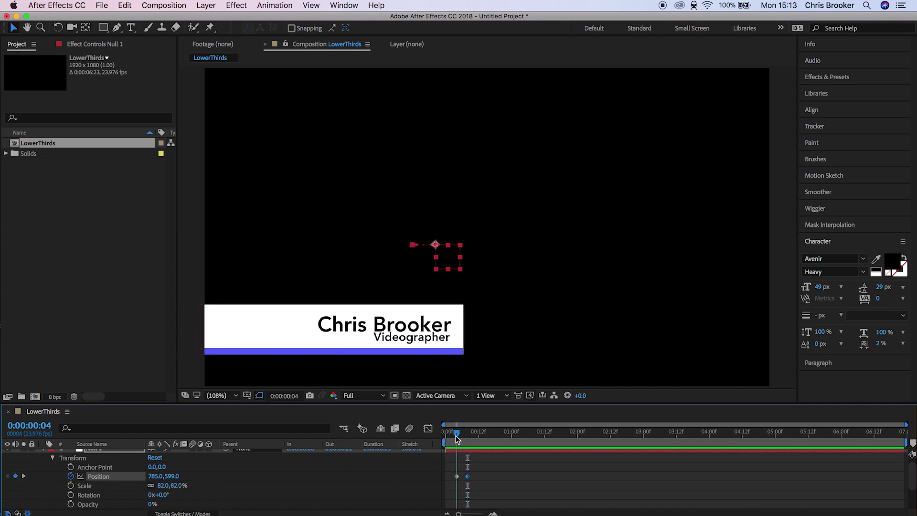
pyautogui.moveTo(154, 476); pyautogui.dragTo(55, 485)
# Step: Preview the slide-in and fine-tune the null's X position at frame 4
pyautogui.click(518, 484)
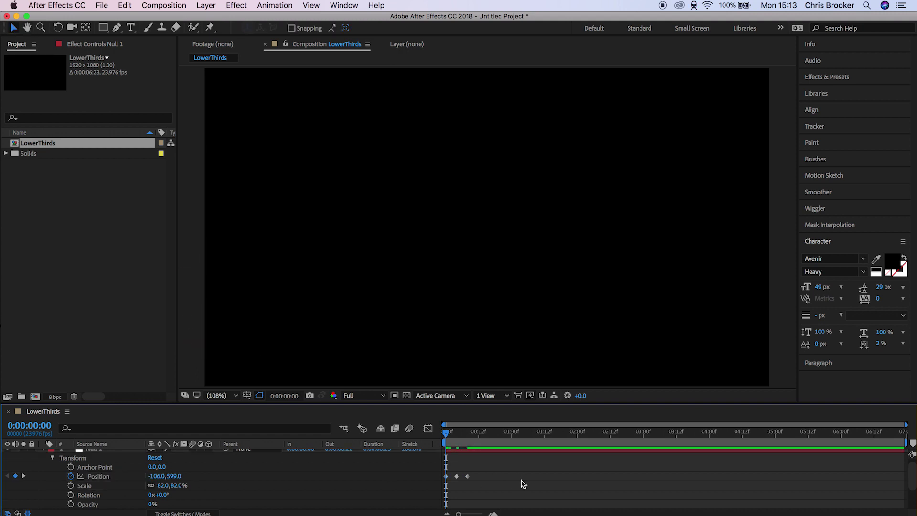
pyautogui.press('space')
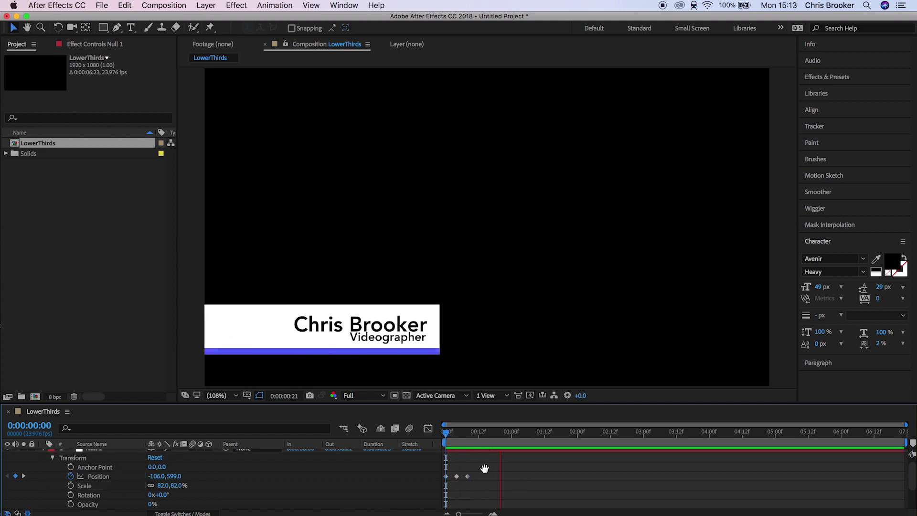
pyautogui.moveTo(470, 436); pyautogui.dragTo(457, 440)
pyautogui.moveTo(154, 479)
pyautogui.mouseDown()
pyautogui.moveTo(138, 478)
pyautogui.moveTo(161, 478)
pyautogui.mouseUp()
pyautogui.moveTo(458, 434); pyautogui.dragTo(461, 434)
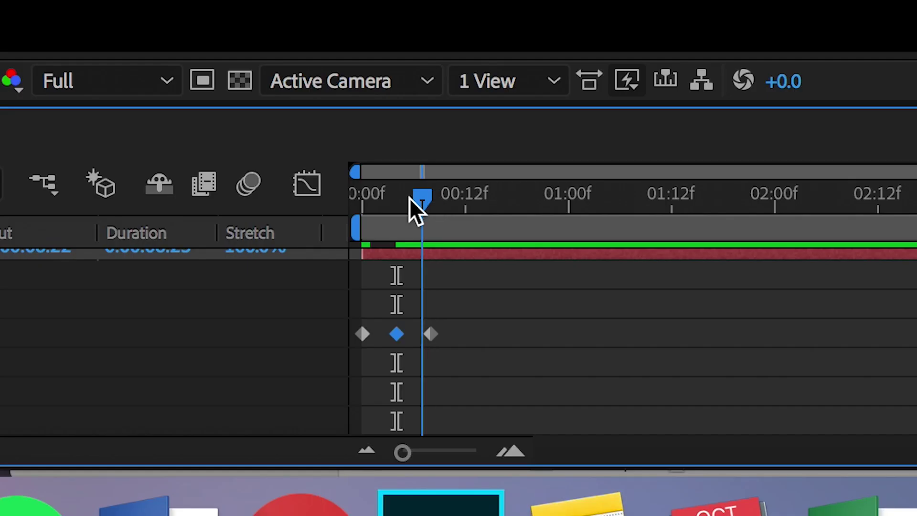
pyautogui.press('Home')
pyautogui.press('space')
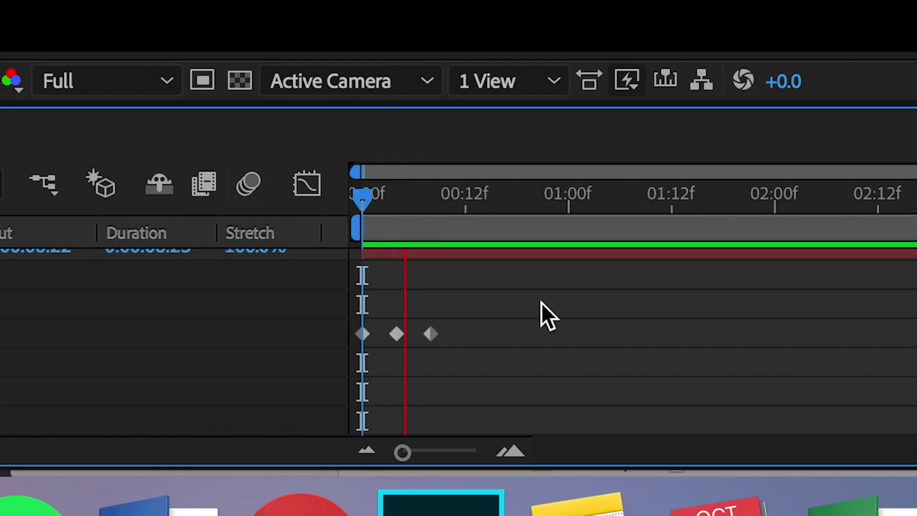
pyautogui.press('space')
# Step: Shift the last two Position keyframes later, ending at 704.0,599.0, and preview
pyautogui.moveTo(460, 200); pyautogui.dragTo(227, 208)
pyautogui.moveTo(438, 334); pyautogui.dragTo(457, 334)
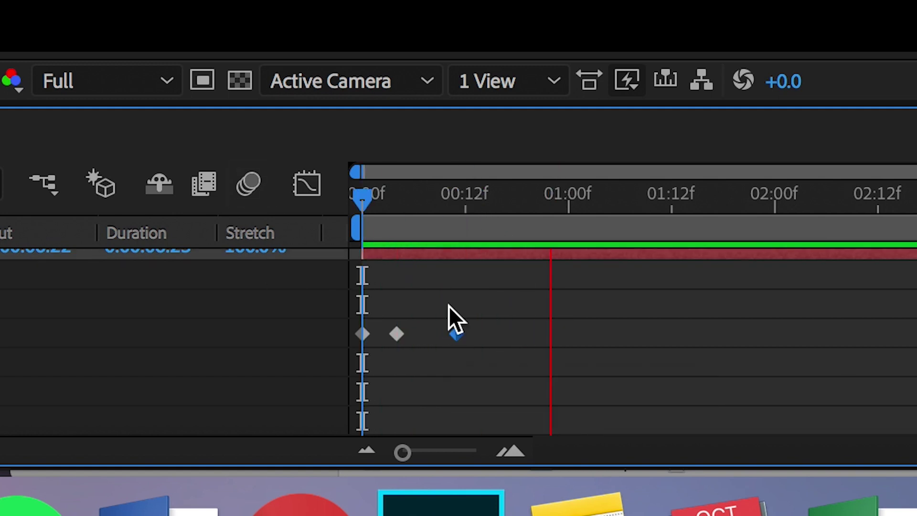
pyautogui.press('space')
pyautogui.moveTo(504, 311); pyautogui.dragTo(420, 312)
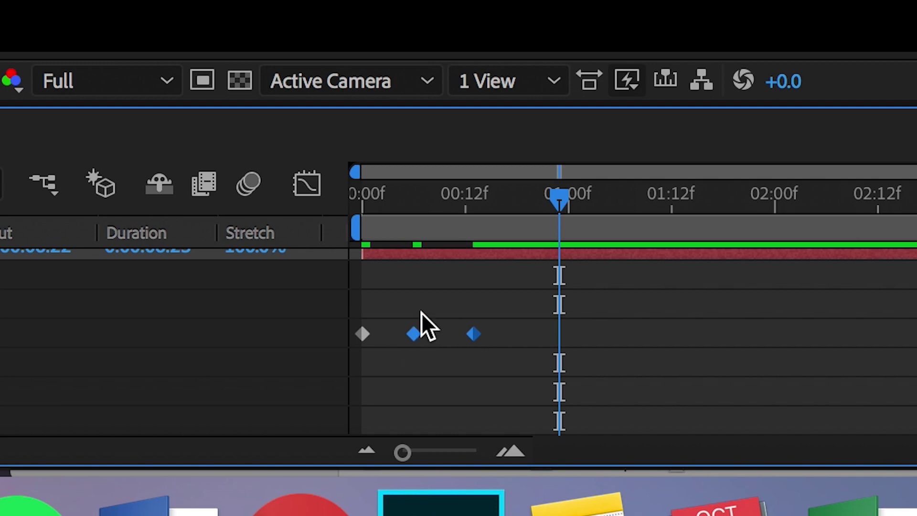
pyautogui.press('space')
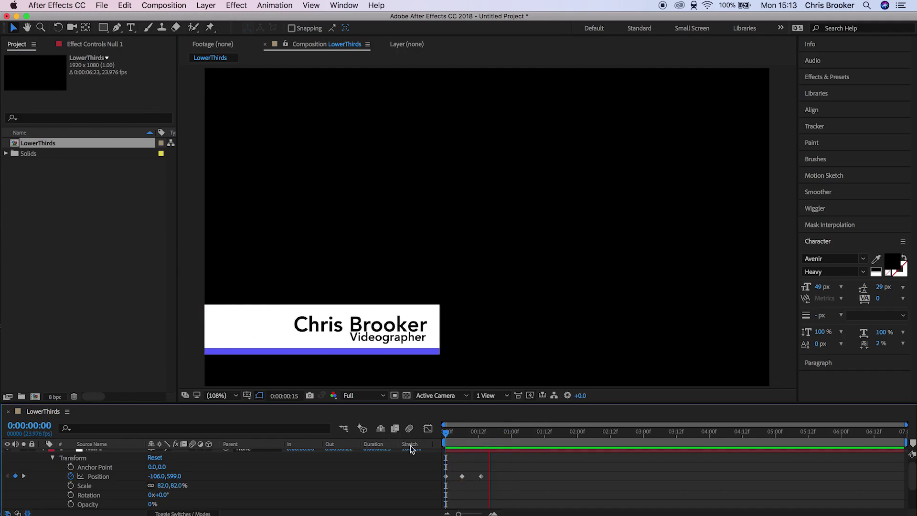
pyautogui.press('space')
pyautogui.scroll(1, 536, 479)
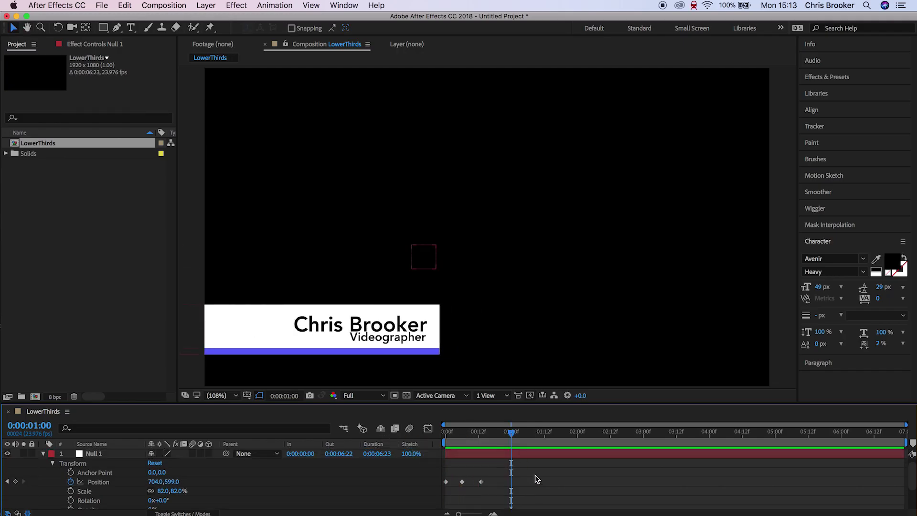
# Step: Keyframe both text layers' Opacity from 0% up to 100%
pyautogui.click(43, 454)
pyautogui.click(111, 471)
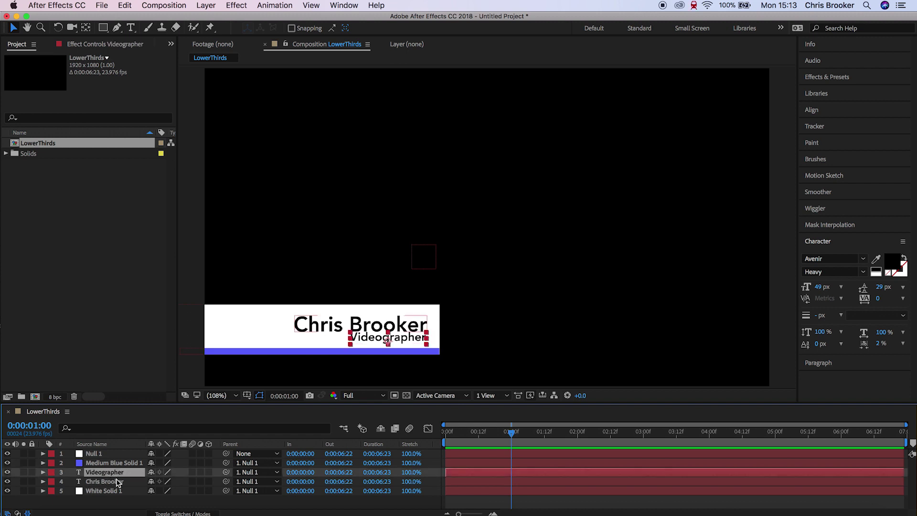
pyautogui.keyDown('shift'); pyautogui.click(119, 482); pyautogui.keyUp('shift')
pyautogui.press('t')
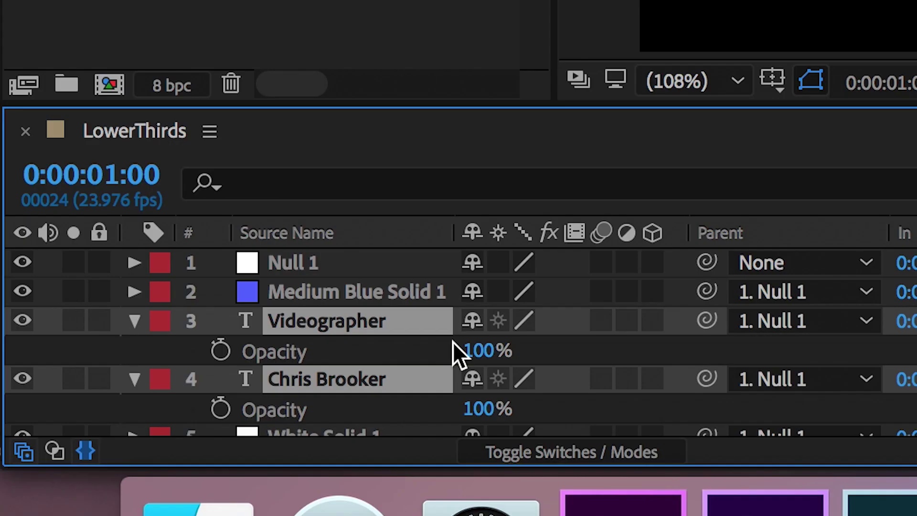
pyautogui.moveTo(474, 350); pyautogui.dragTo(91, 351)
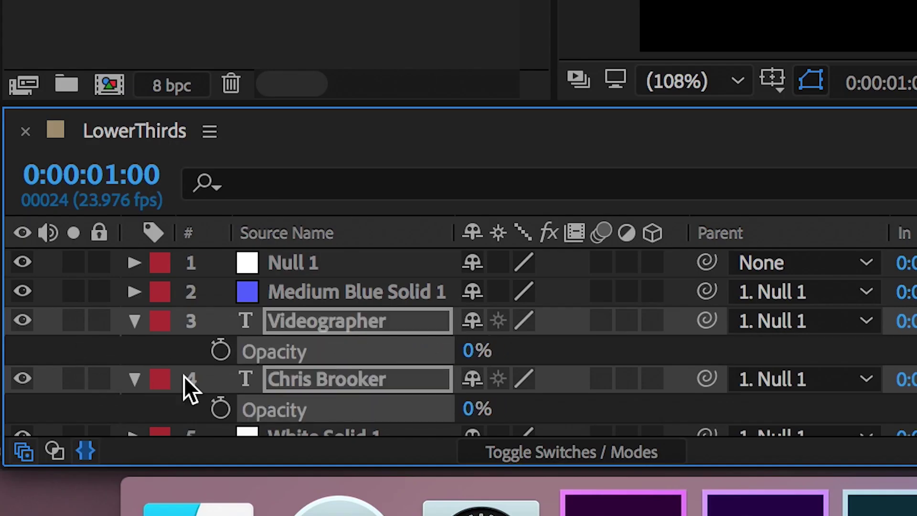
pyautogui.click(222, 350)
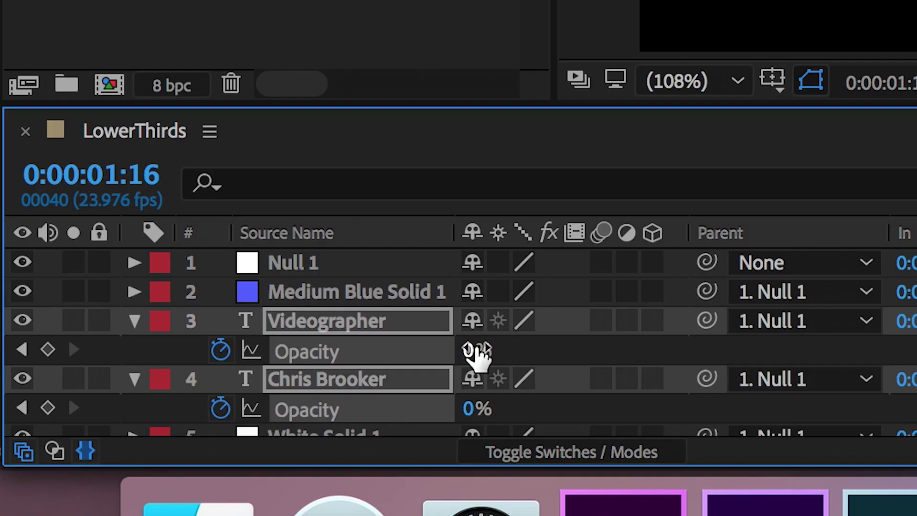
pyautogui.moveTo(151, 482); pyautogui.dragTo(220, 482)
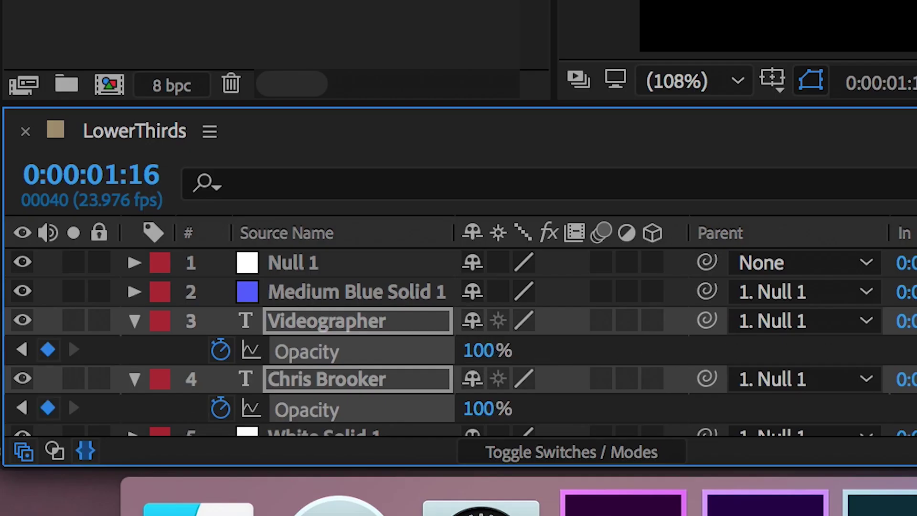
# Step: Move all four opacity keyframes earlier and preview the adjusted text fade
pyautogui.press('super+shift+a')
pyautogui.moveTo(555, 432); pyautogui.dragTo(444, 435)
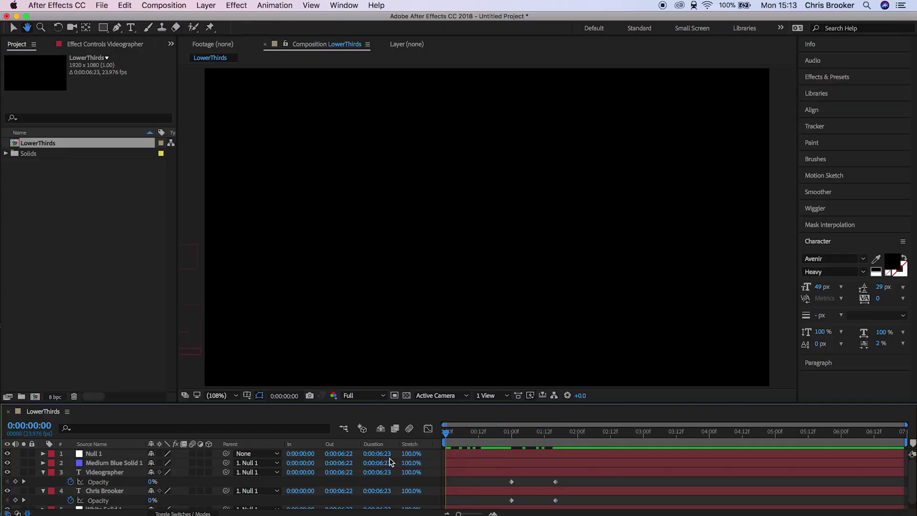
pyautogui.press('space')
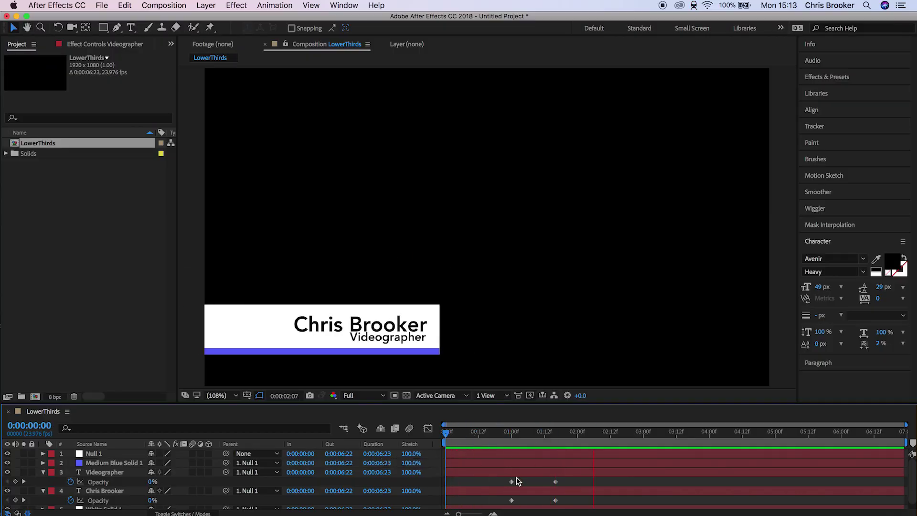
pyautogui.moveTo(497, 478); pyautogui.dragTo(559, 508)
pyautogui.moveTo(511, 484); pyautogui.dragTo(494, 487)
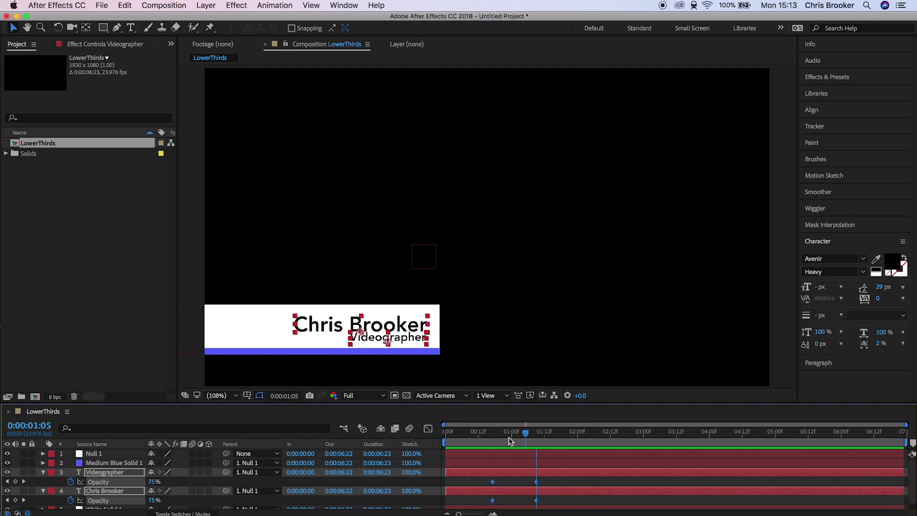
pyautogui.moveTo(520, 437); pyautogui.dragTo(416, 448)
pyautogui.click(464, 483)
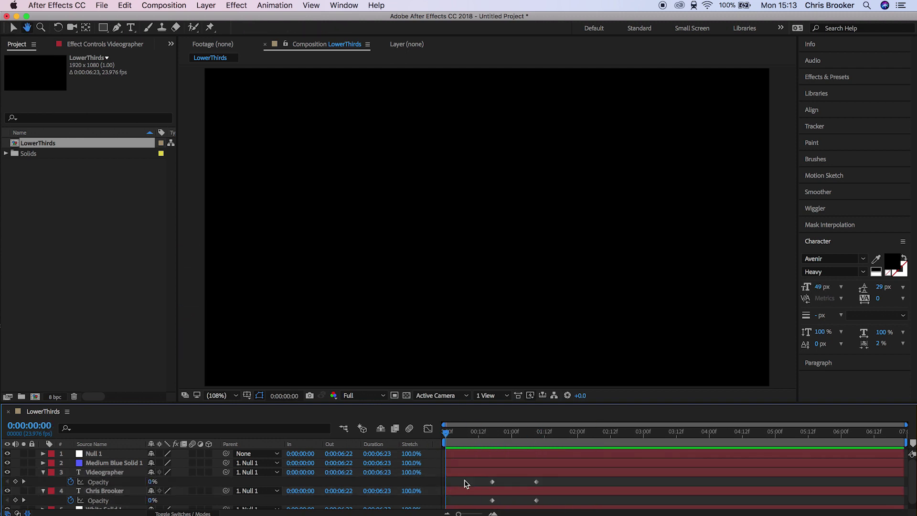
pyautogui.press('space')
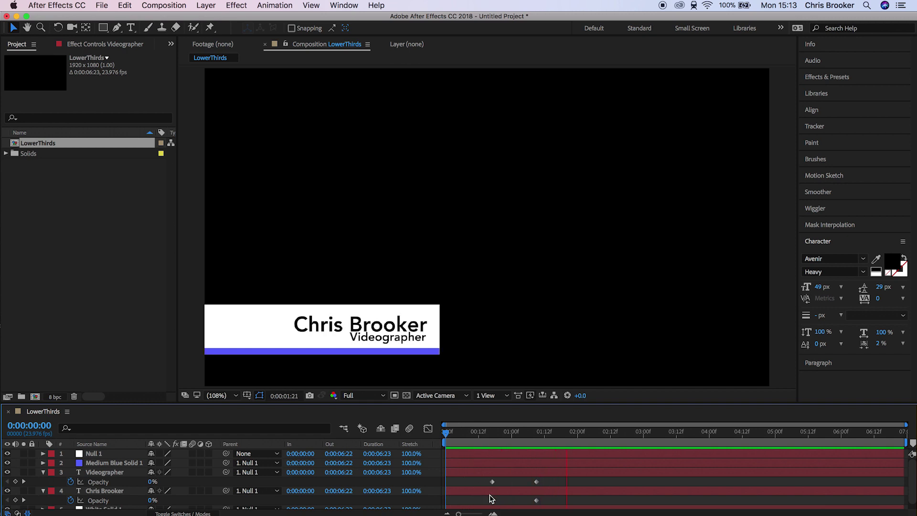
pyautogui.press('space')
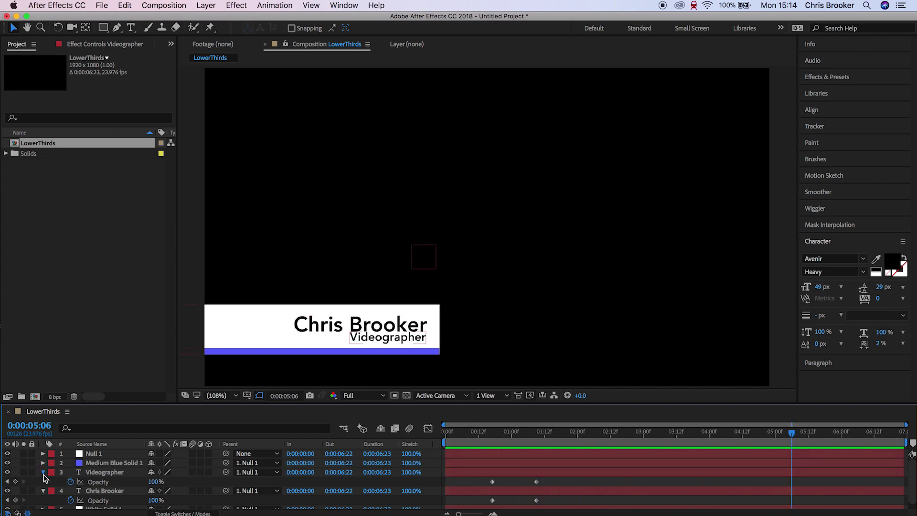
# Step: Adjust the blue strip's top-right mask corner and move it below both text layers
pyautogui.click(43, 474)
pyautogui.click(260, 336)
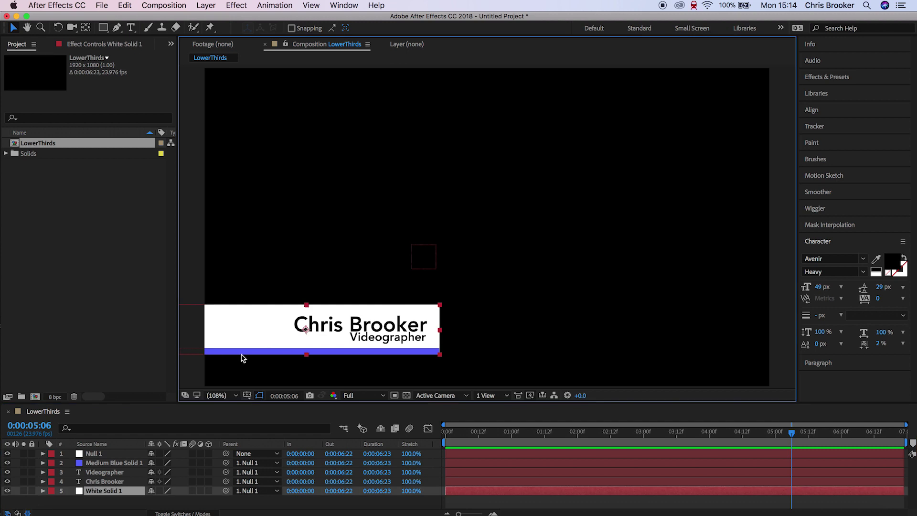
pyautogui.click(240, 353)
pyautogui.moveTo(439, 348)
pyautogui.mouseDown()
pyautogui.moveTo(440, 304)
pyautogui.moveTo(433, 348)
pyautogui.mouseUp()
pyautogui.press('super+bracketleft')
pyautogui.press('super+bracketleft')
# Step: Draw a Pen mask on White Solid 1 giving the bar a slanted right end
pyautogui.click(104, 490)
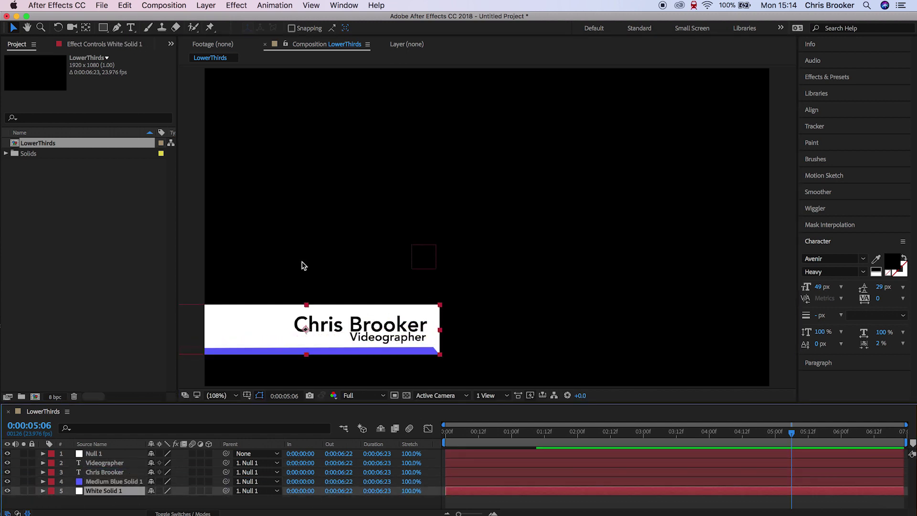
pyautogui.press('g')
pyautogui.moveTo(262, 271); pyautogui.dragTo(272, 271)
pyautogui.click(202, 307)
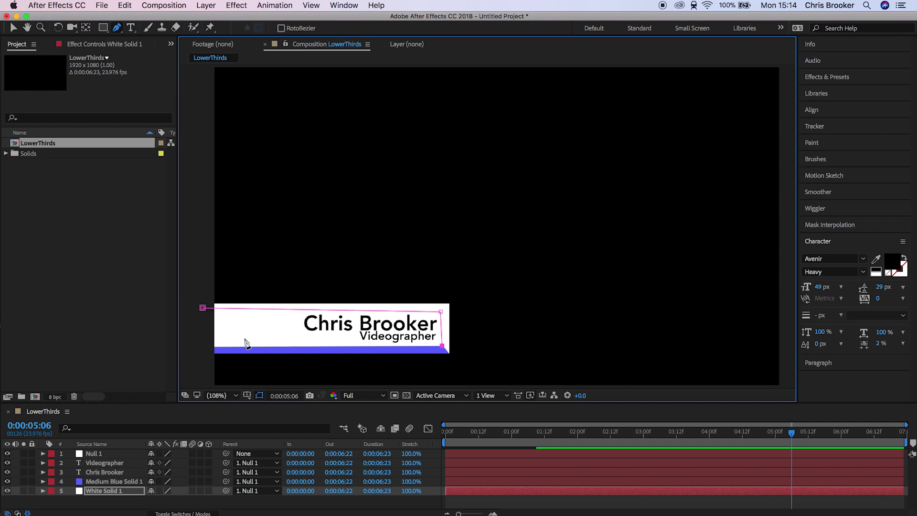
pyautogui.click(202, 307)
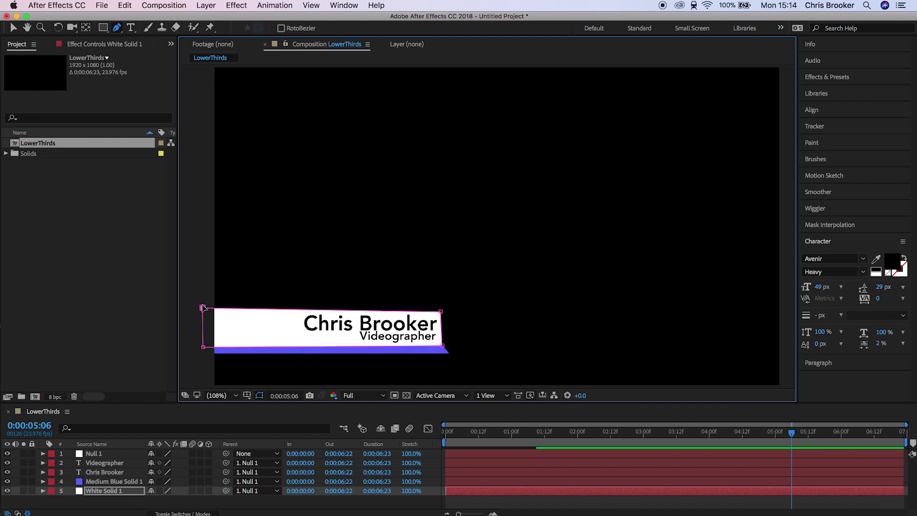
pyautogui.click(618, 502)
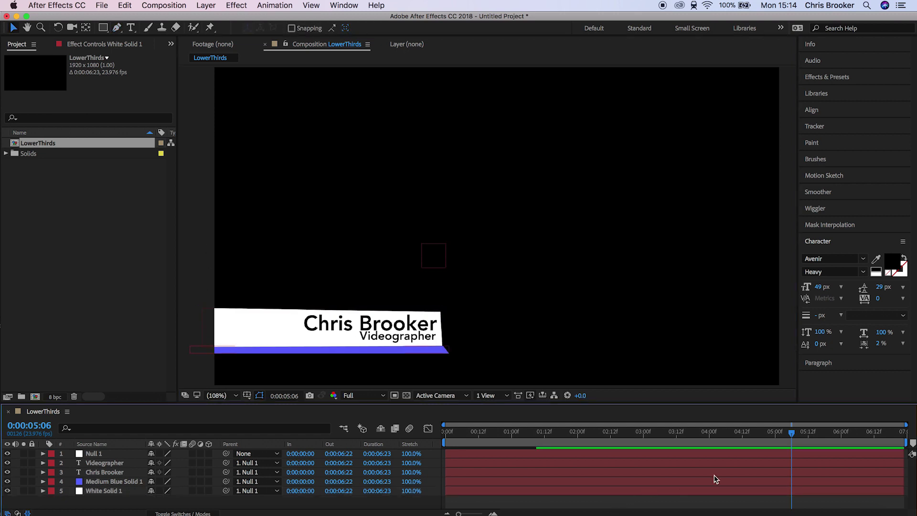
# Step: Rewind to the start and switch on motion blur for all five layers and the composition
pyautogui.moveTo(549, 443); pyautogui.dragTo(441, 439)
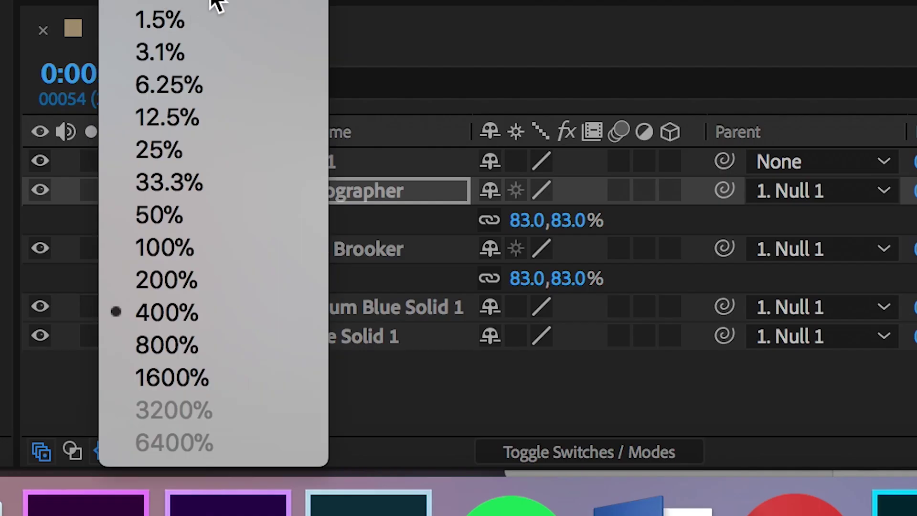
pyautogui.press('Escape')
pyautogui.click(862, 376)
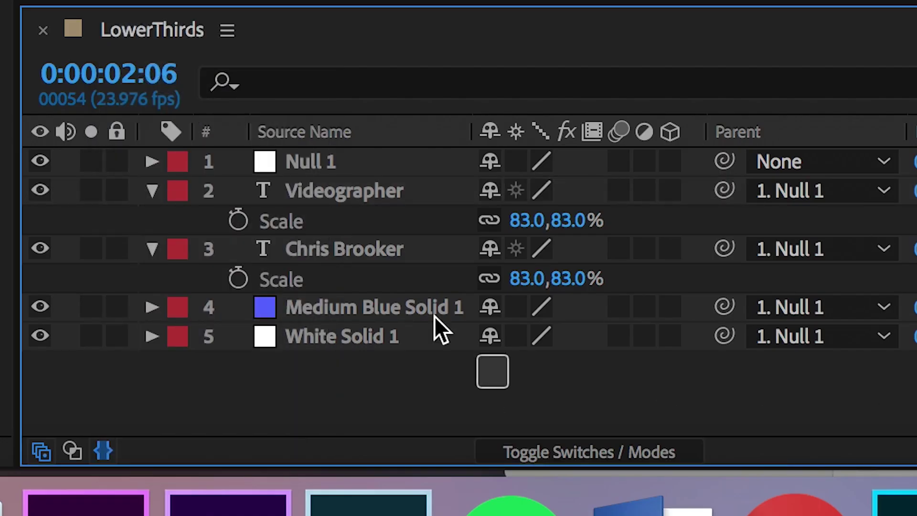
pyautogui.moveTo(506, 388); pyautogui.dragTo(327, 125)
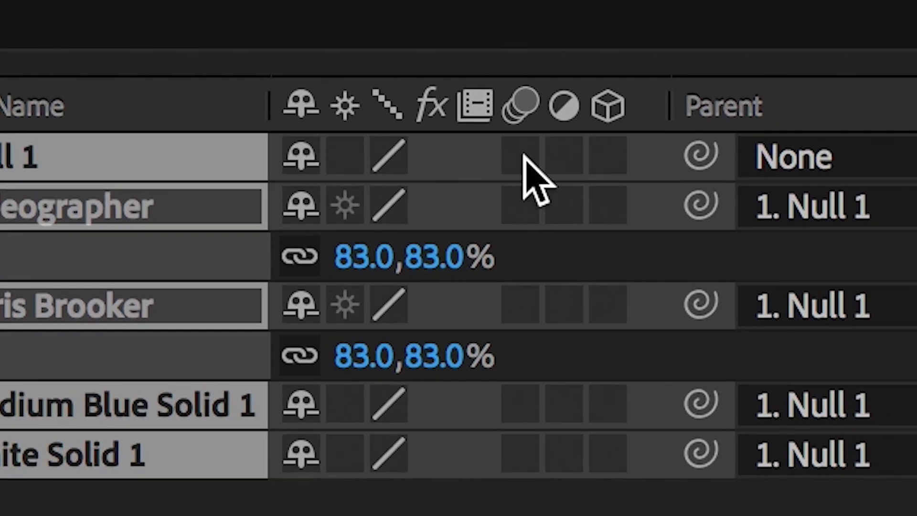
pyautogui.click(619, 161)
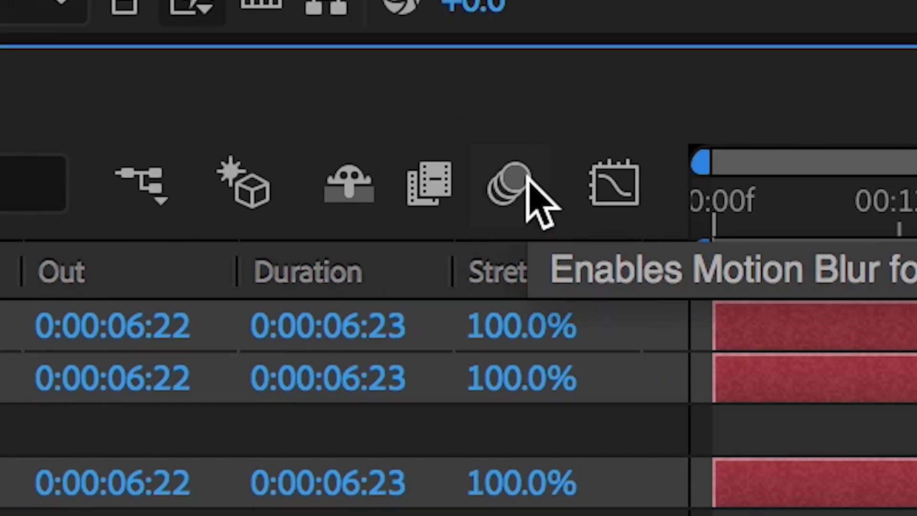
pyautogui.click(528, 180)
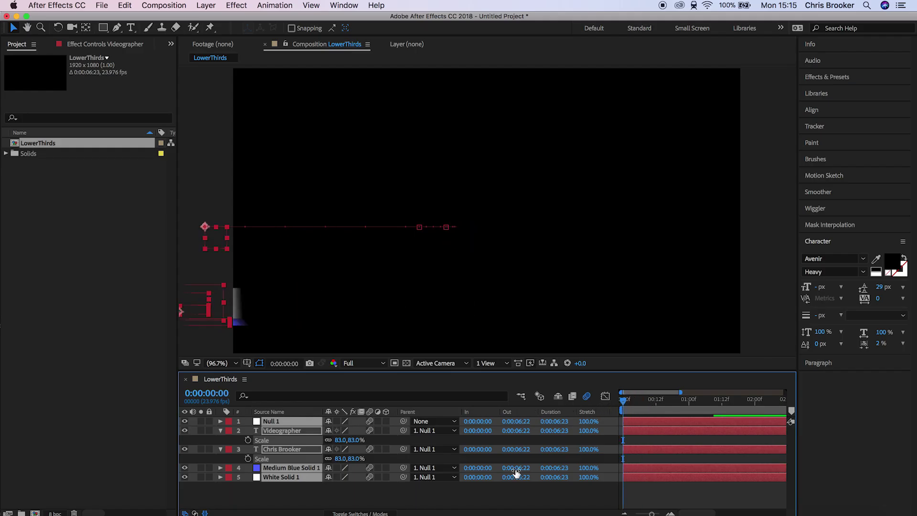
pyautogui.click(527, 497)
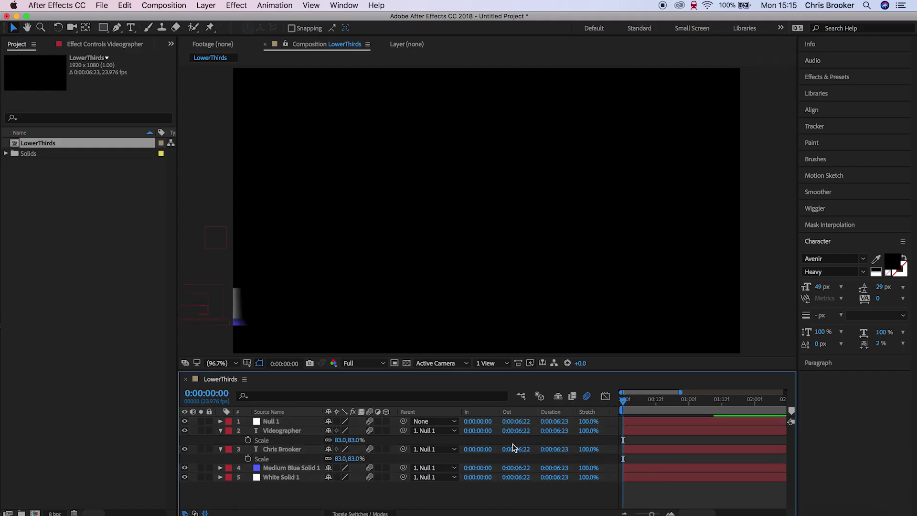
# Step: Show the transparency grid and preview the finished lower third animation
pyautogui.click(406, 363)
pyautogui.click(471, 506)
pyautogui.press('space')
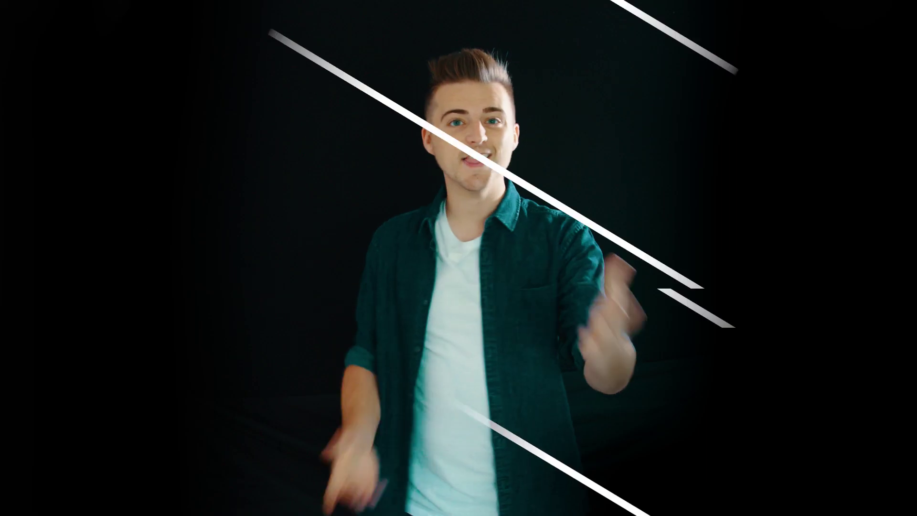